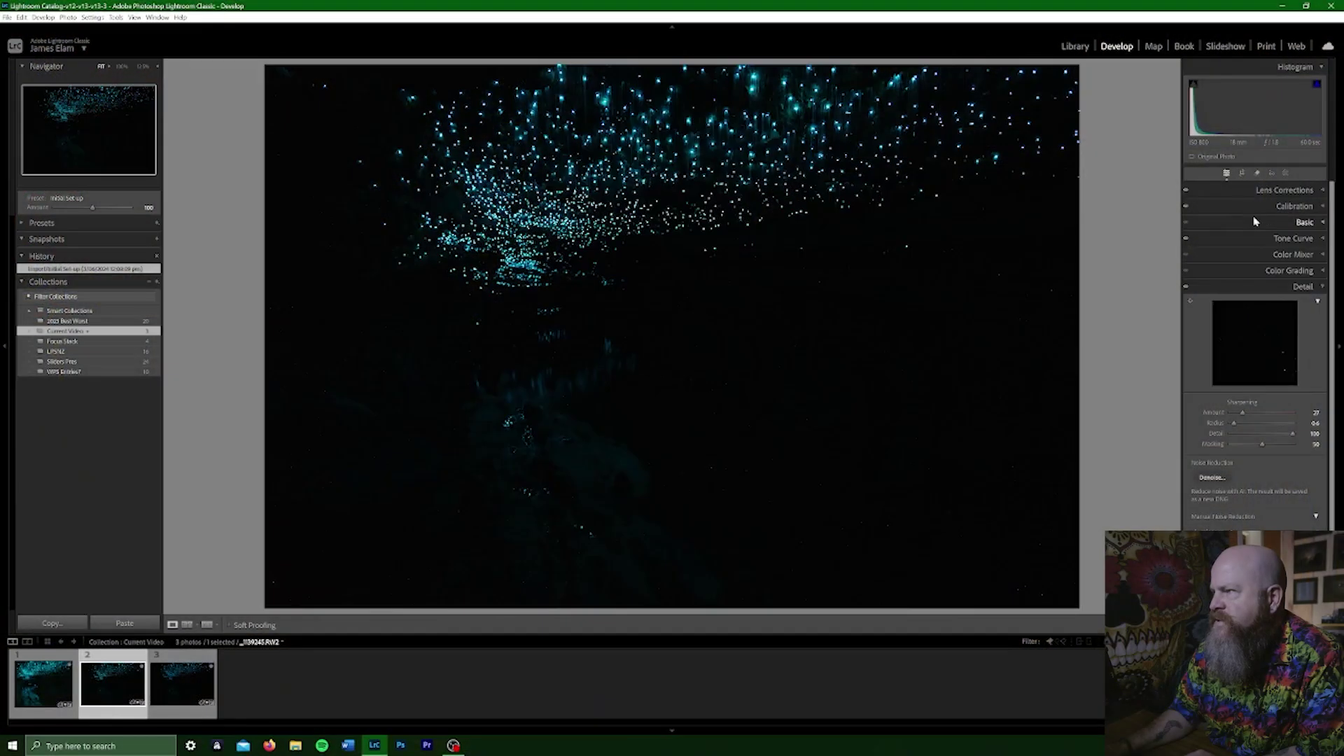
Push the cave photo's Exposure far right and zoom to 100% to inspect the revealed rocks.
click(1252, 222)
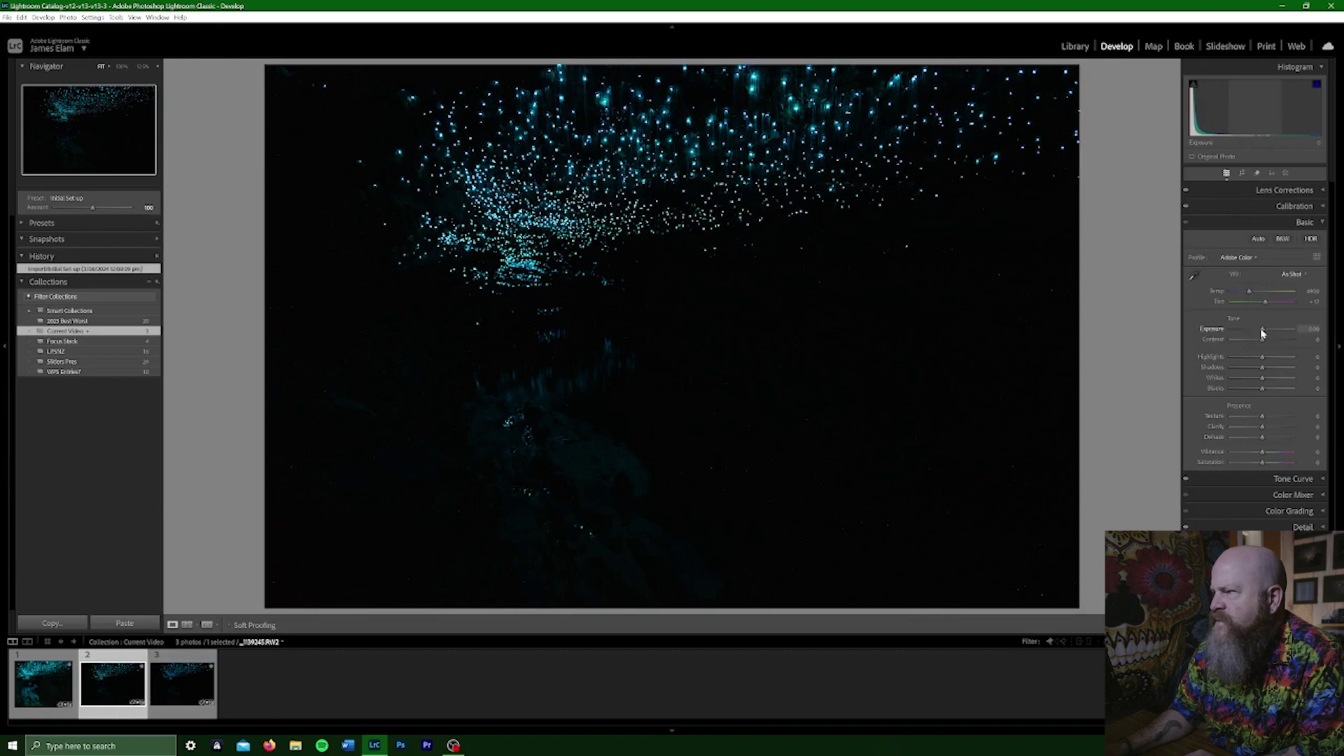
drag(1262, 329, 1281, 329)
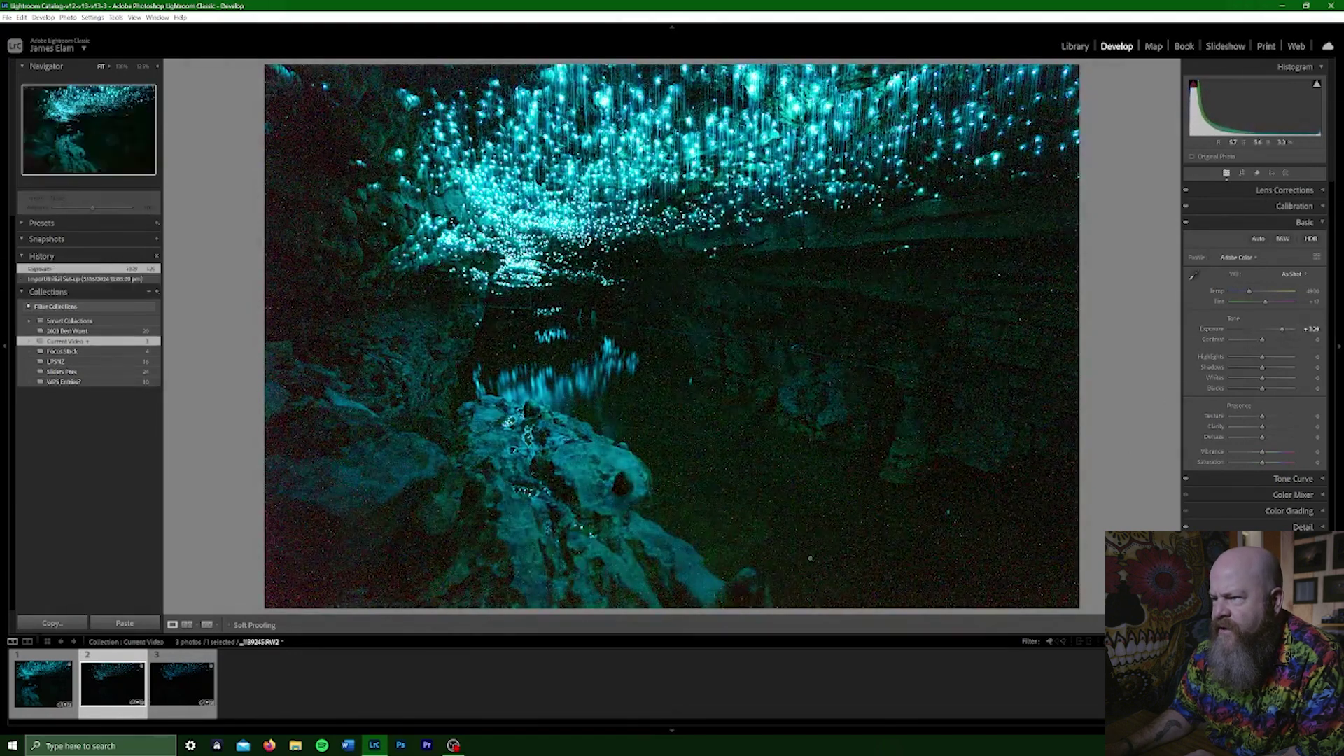
click(746, 478)
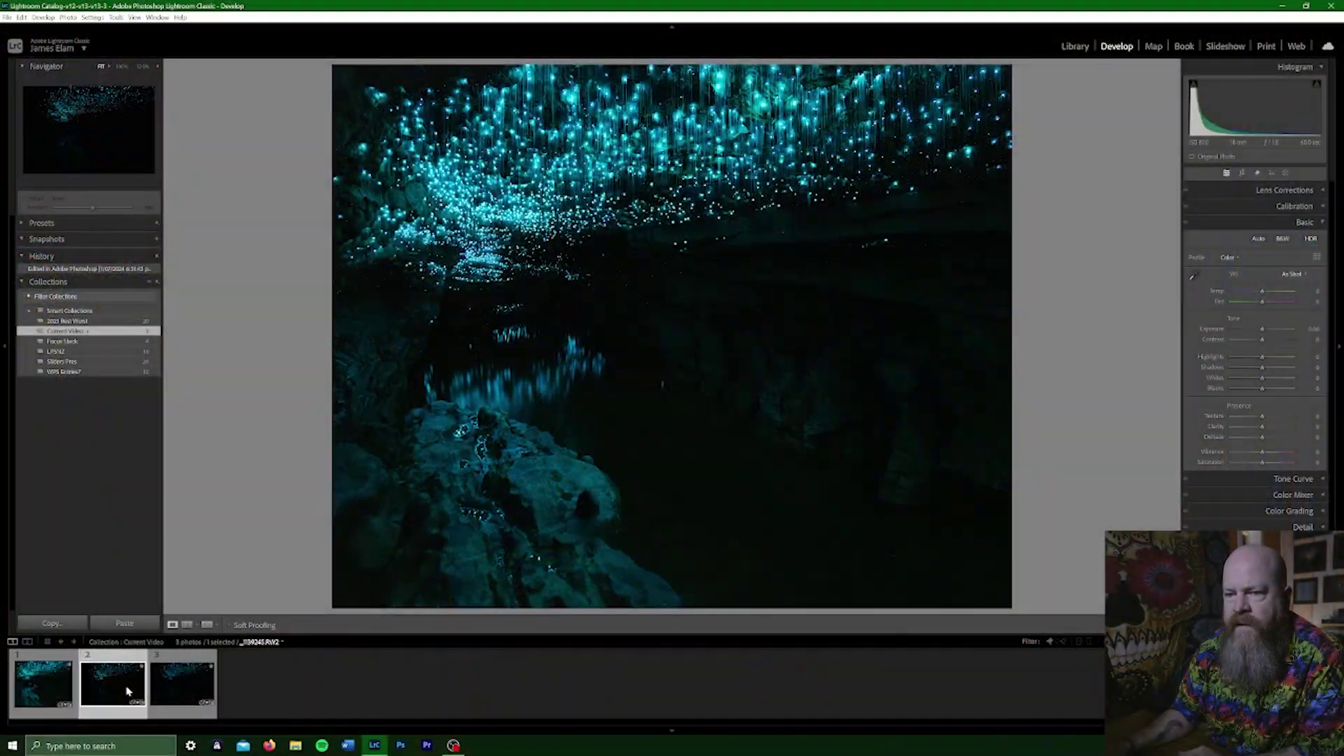
Select the second cave photo in the filmstrip, shown at 0.00 exposure.
click(125, 686)
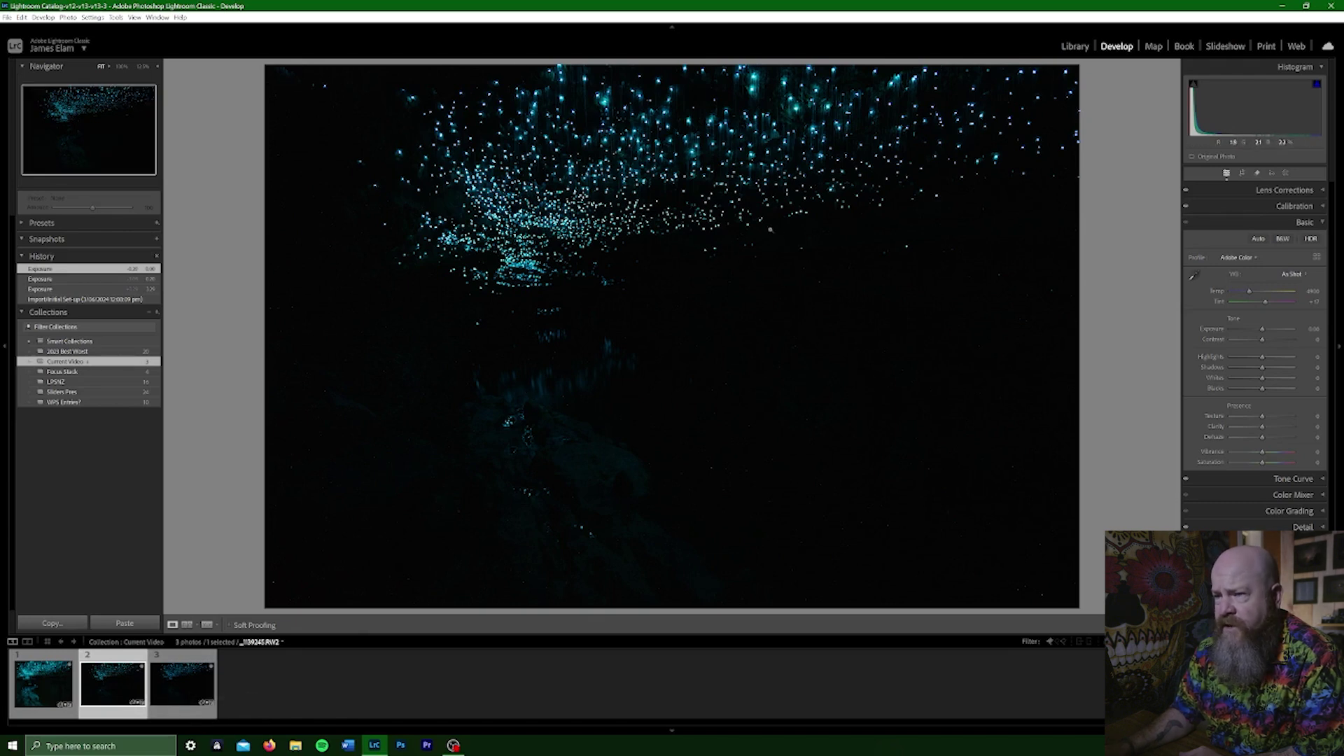
Preview the third photo, return to the second, and raise its Exposure to about +2.3.
click(180, 691)
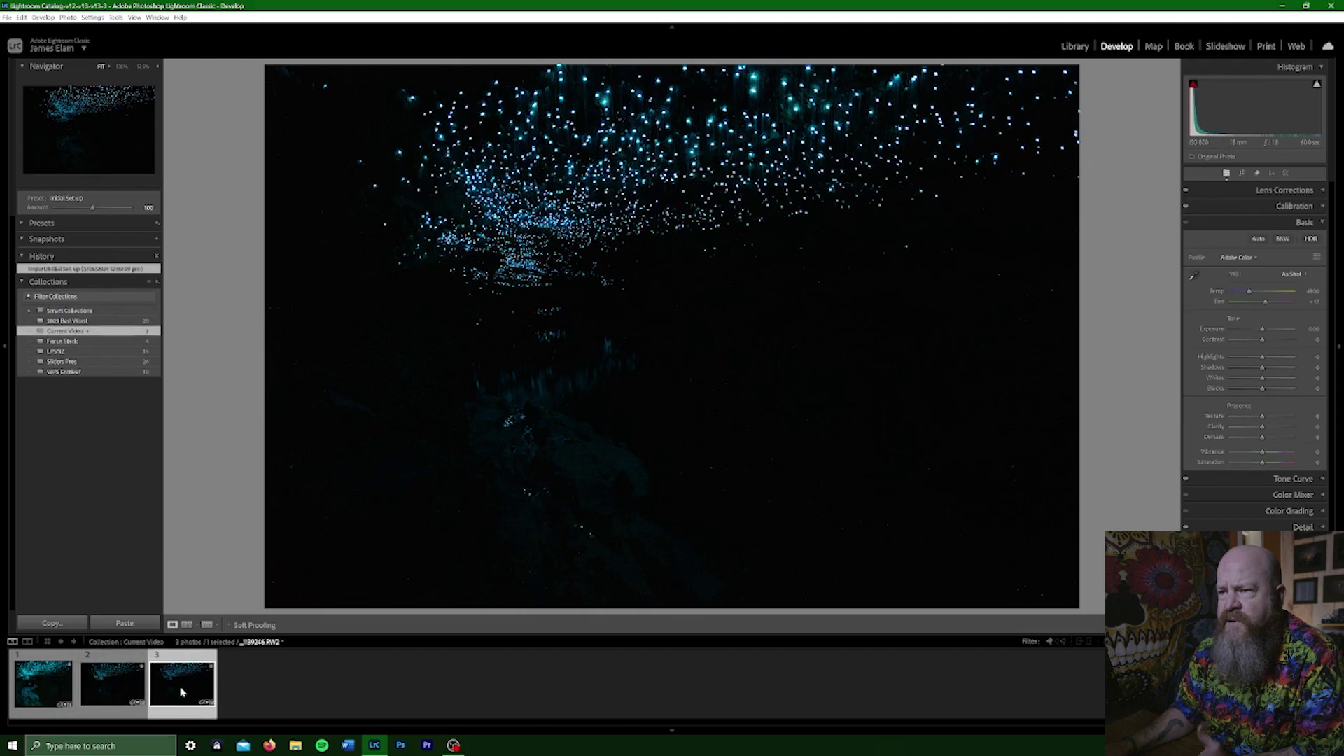
key(Left)
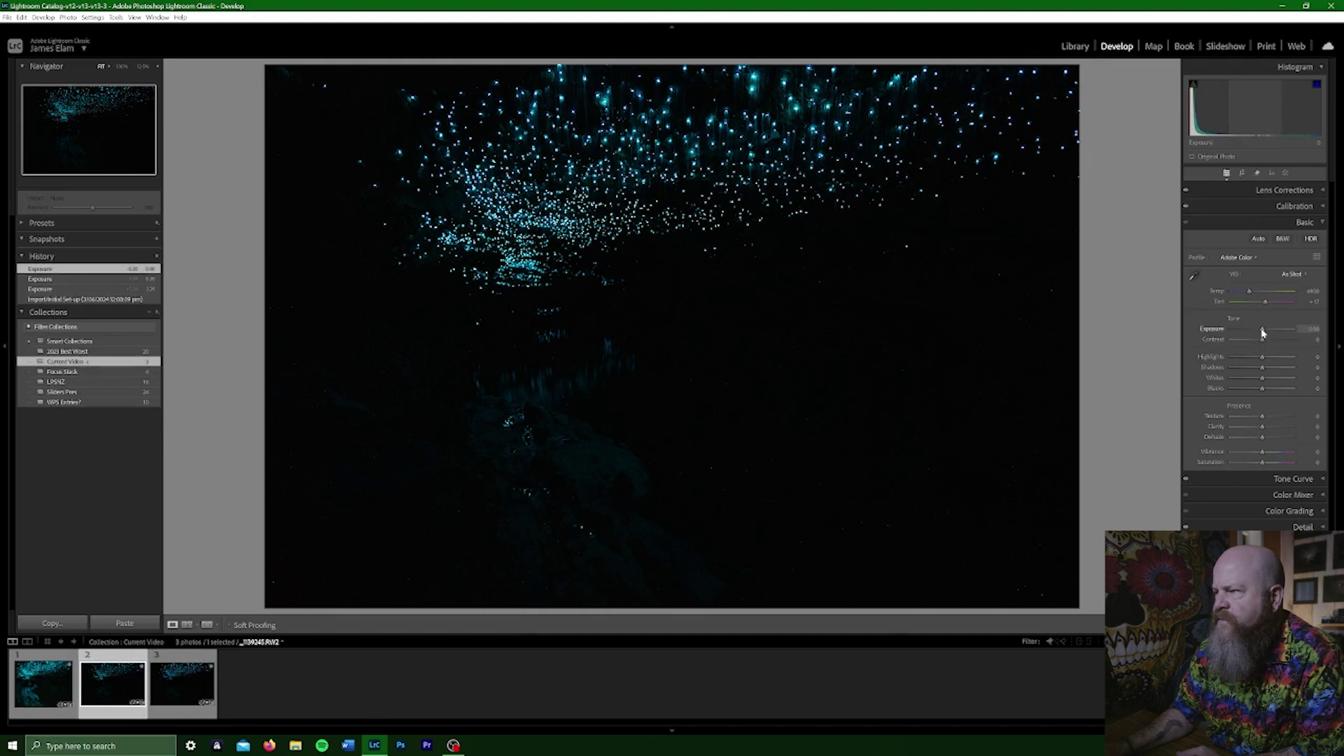
drag(1262, 333, 1276, 334)
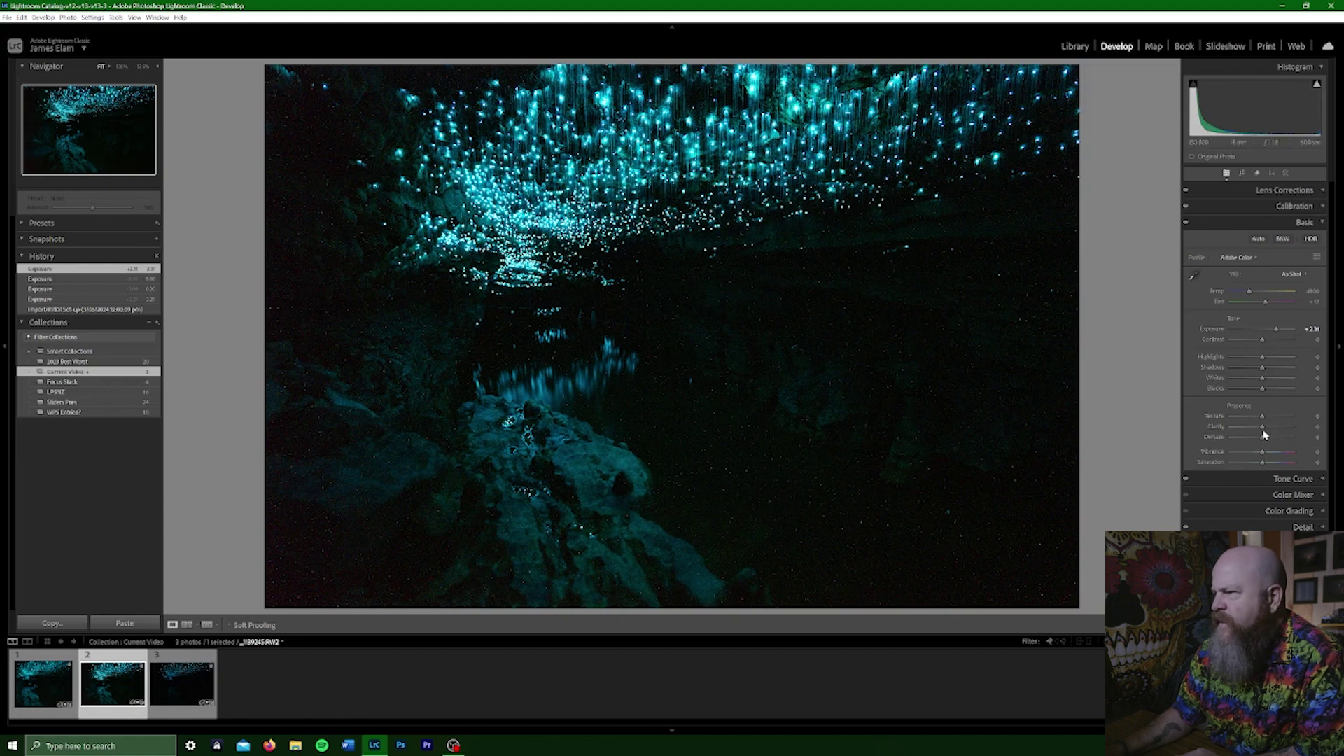
Set Whites to -100, Highlights to +9 and Texture to +21, and add some Clarity.
drag(1237, 384, 1217, 387)
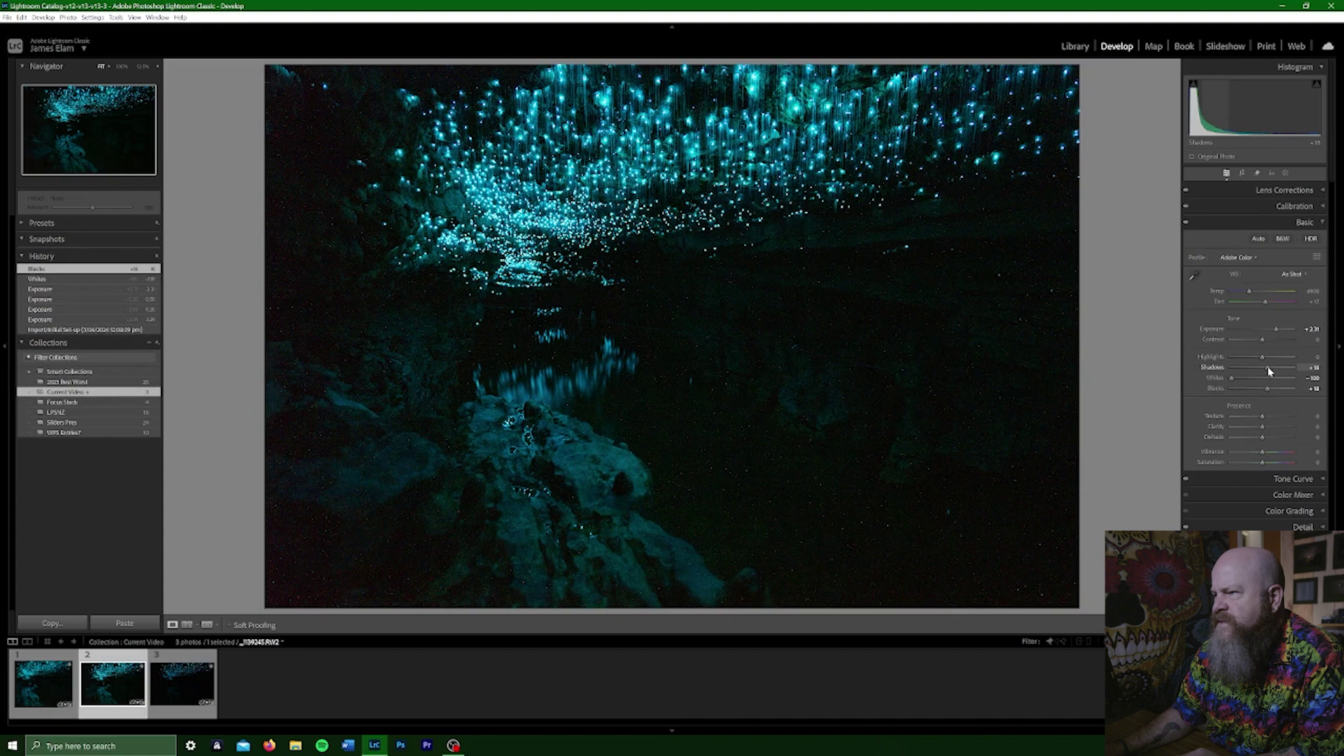
drag(1263, 360, 1268, 361)
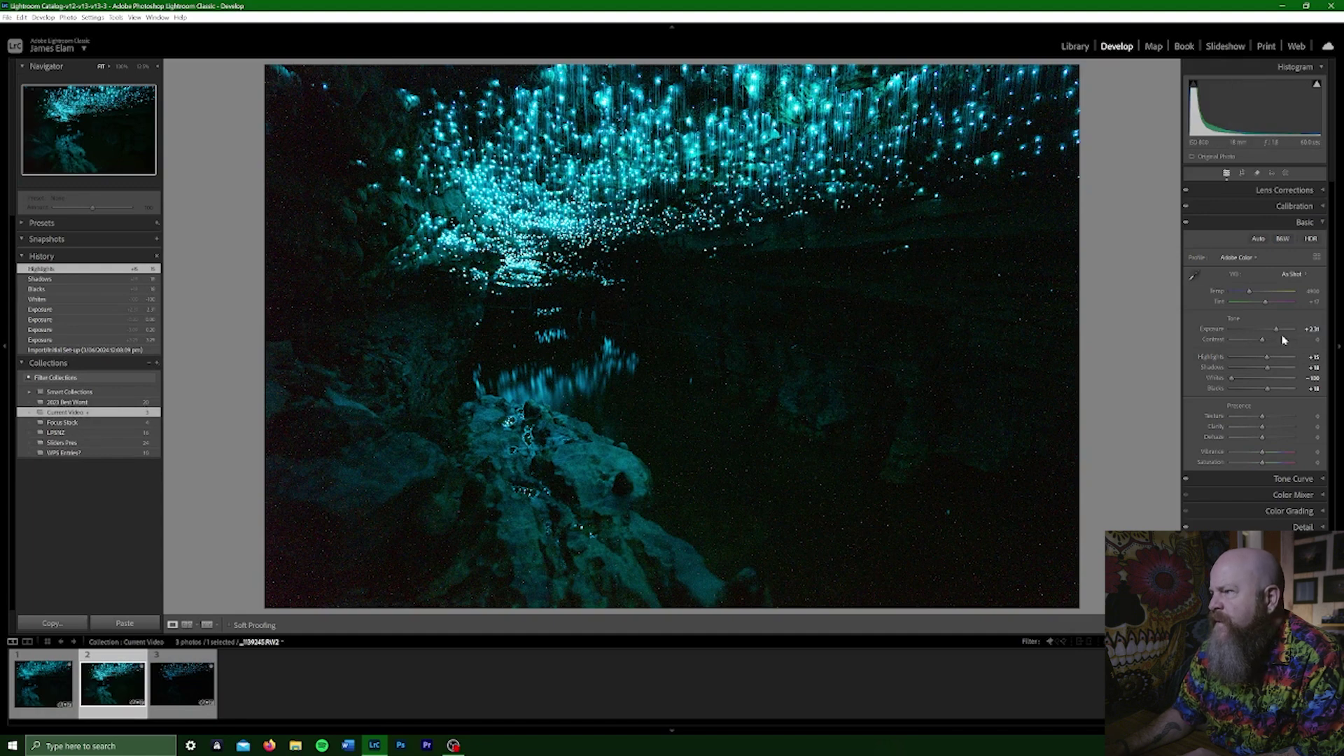
drag(1268, 356, 1263, 368)
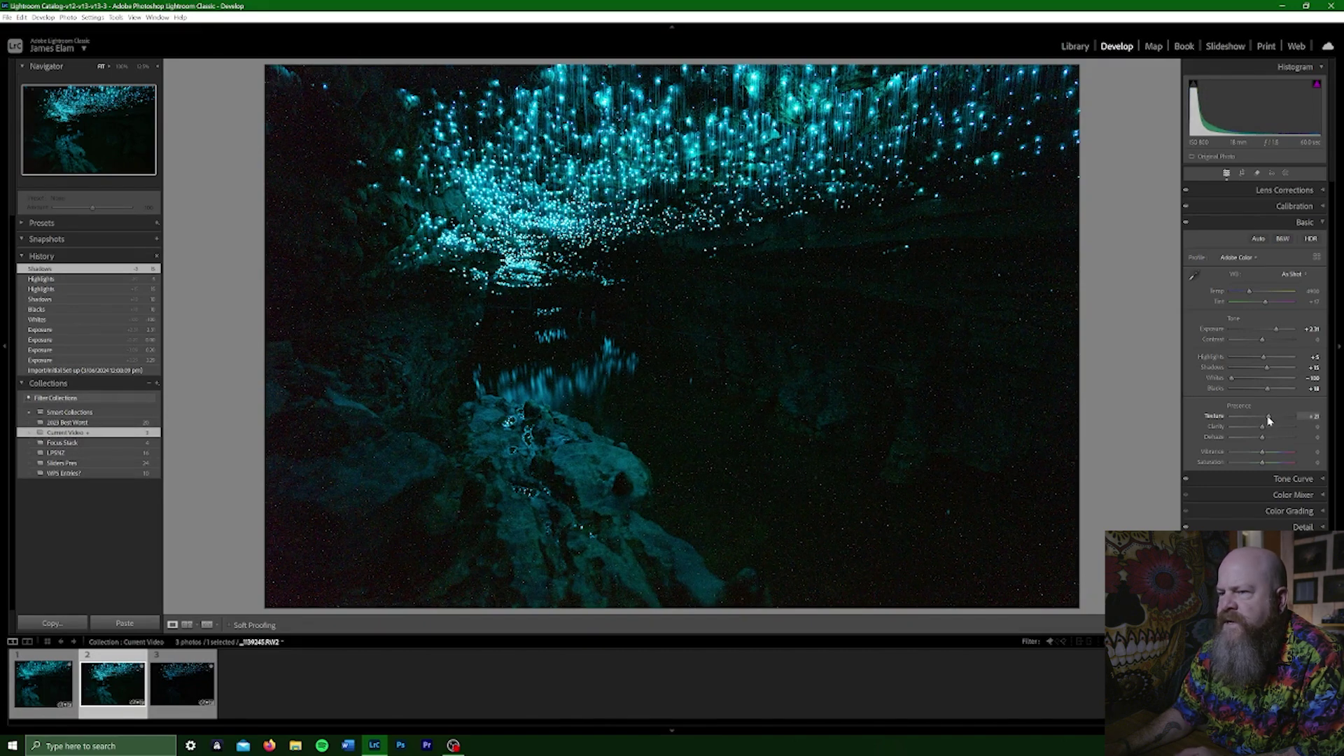
drag(1268, 418, 1269, 418)
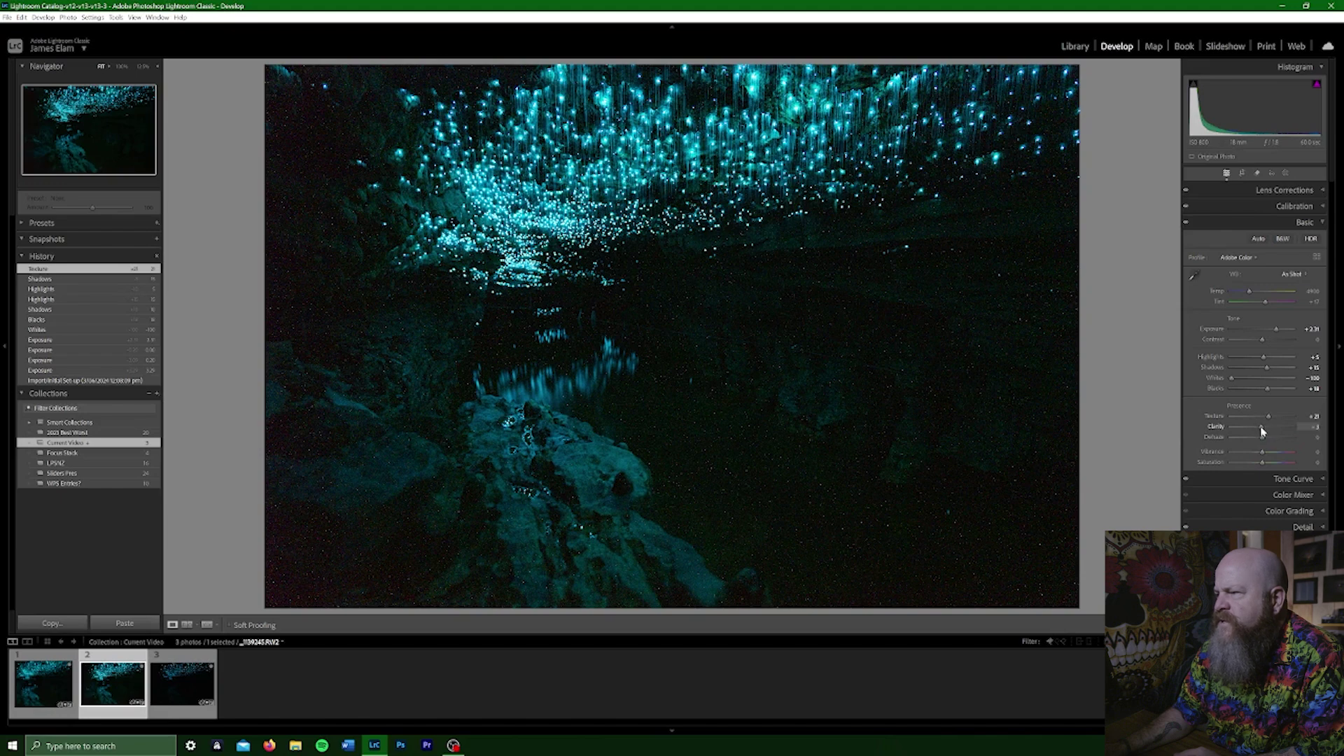
drag(1262, 430, 1269, 456)
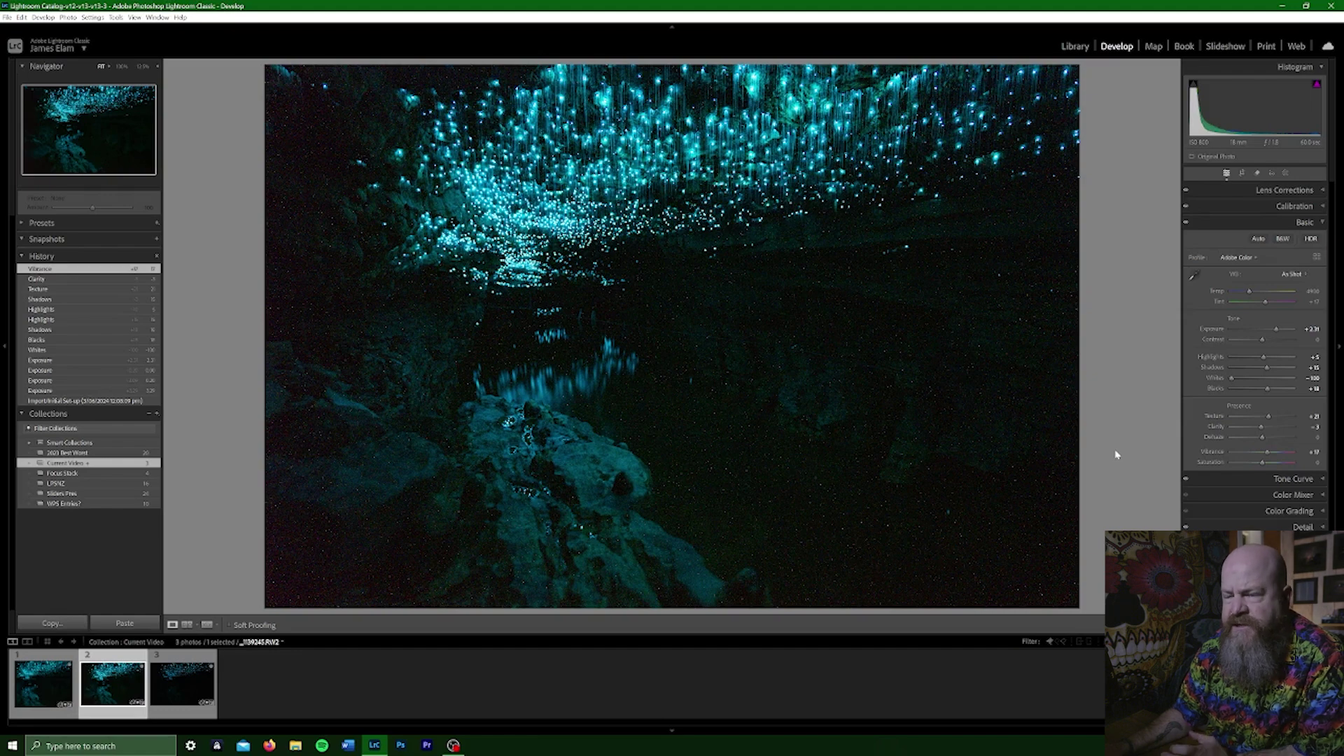
Check the Tone Curve and Detail panels, then start a Guided Upright correction in Transform.
click(1210, 480)
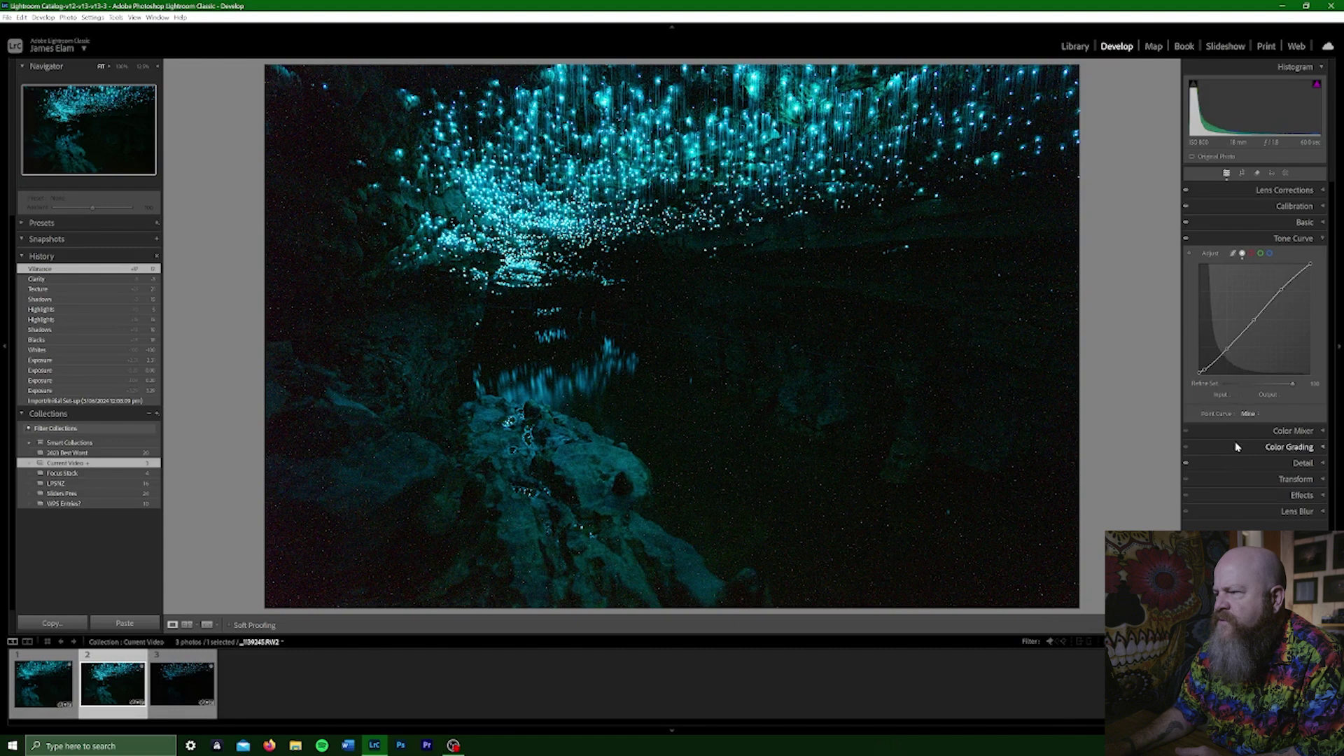
click(1238, 468)
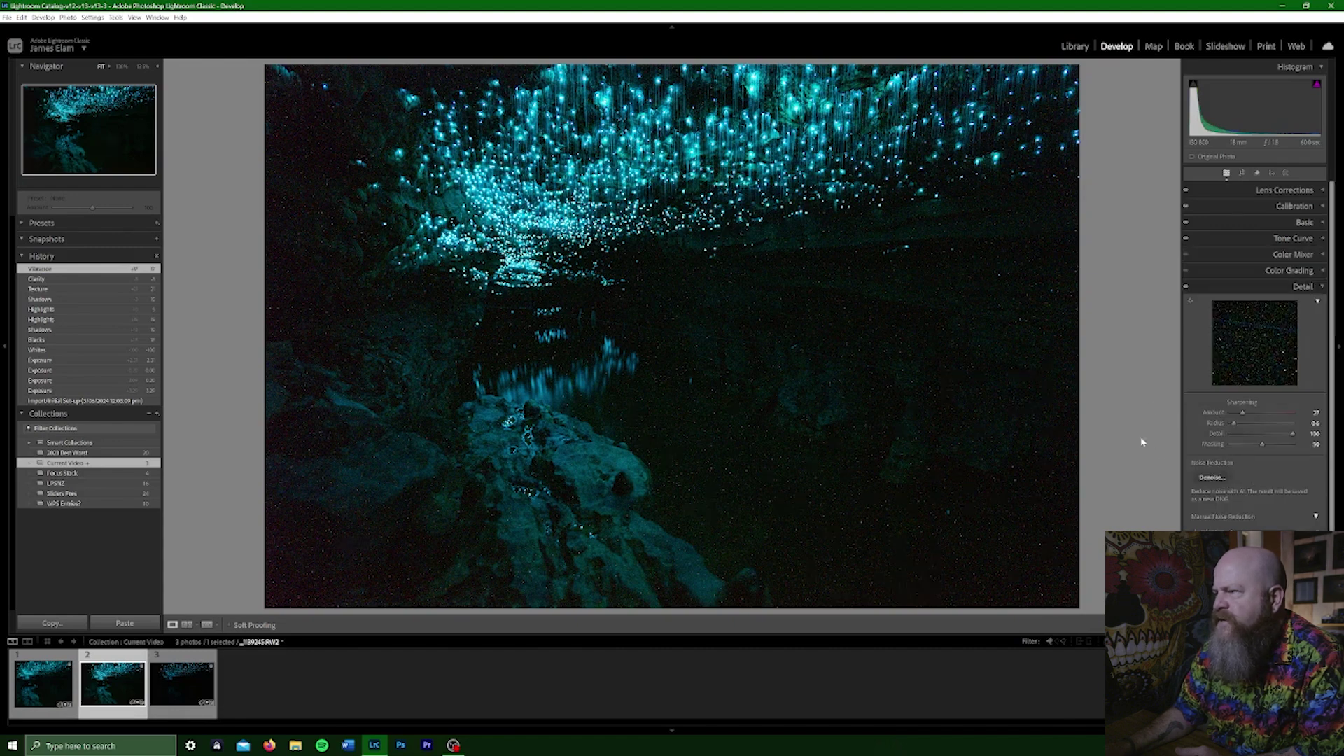
click(1316, 286)
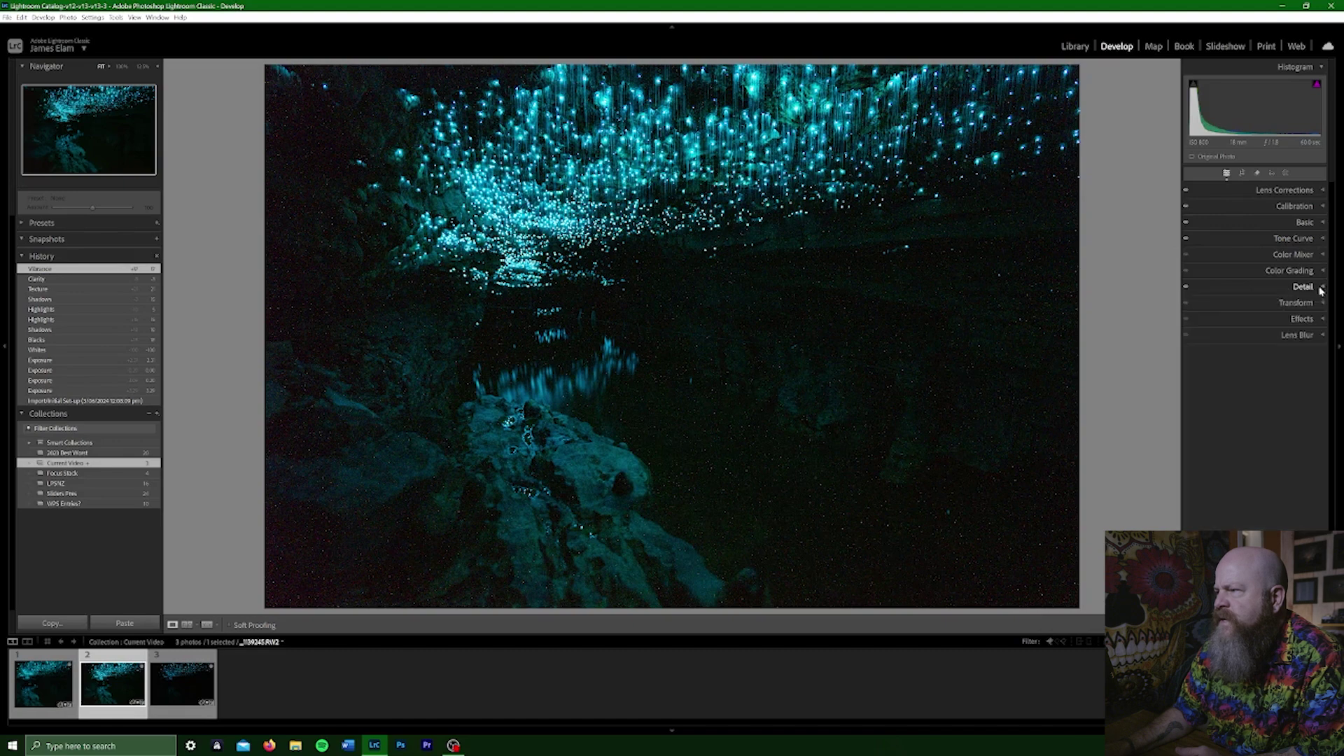
click(1242, 302)
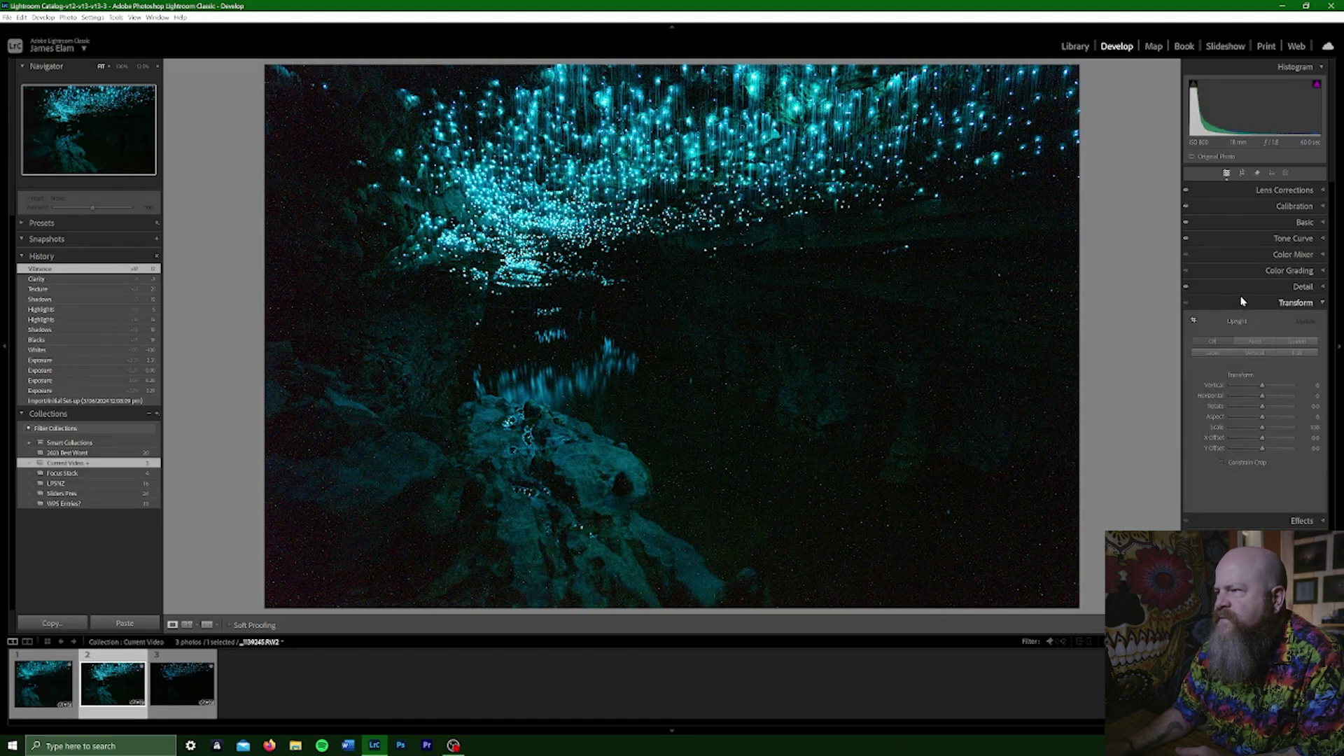
click(1303, 342)
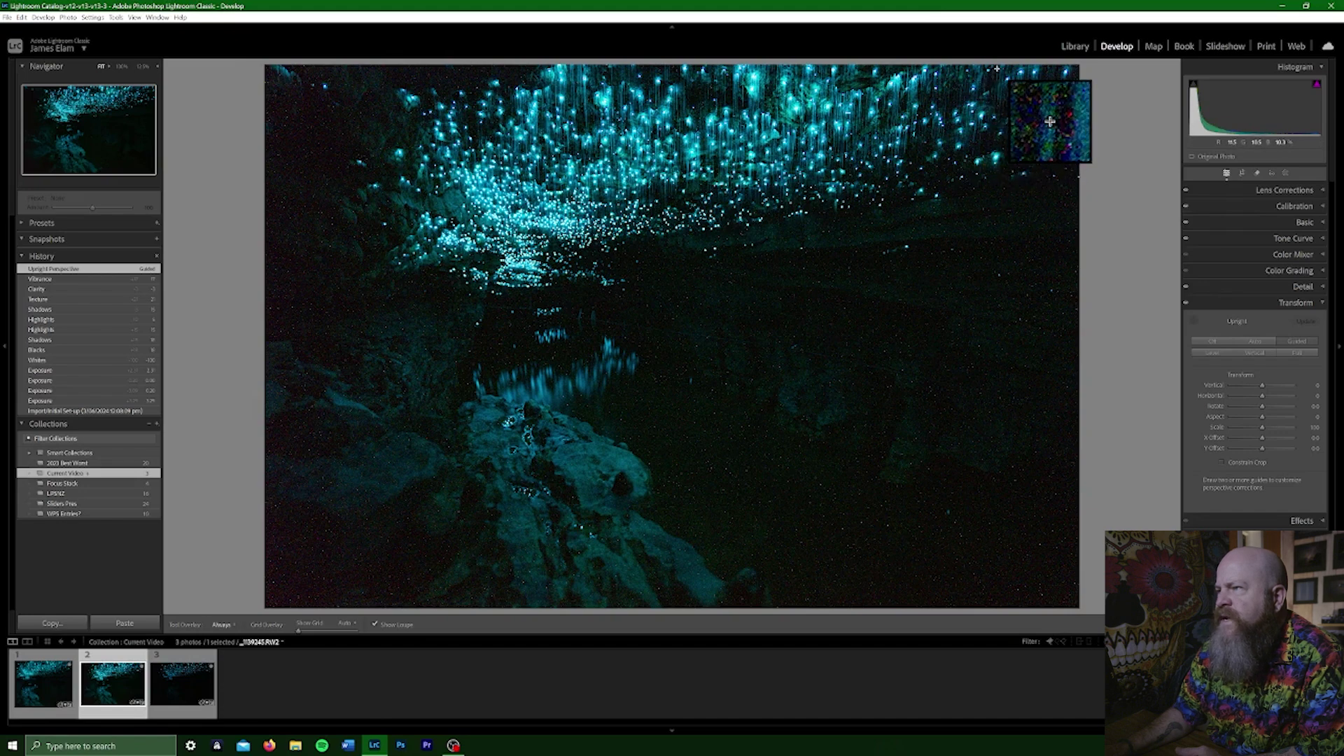
Draw vertical Upright guides along the cave's right and left sides, then reopen the Basic panel.
mouse_move(997, 69)
mouse_down()
mouse_move(958, 334)
mouse_move(967, 371)
mouse_up()
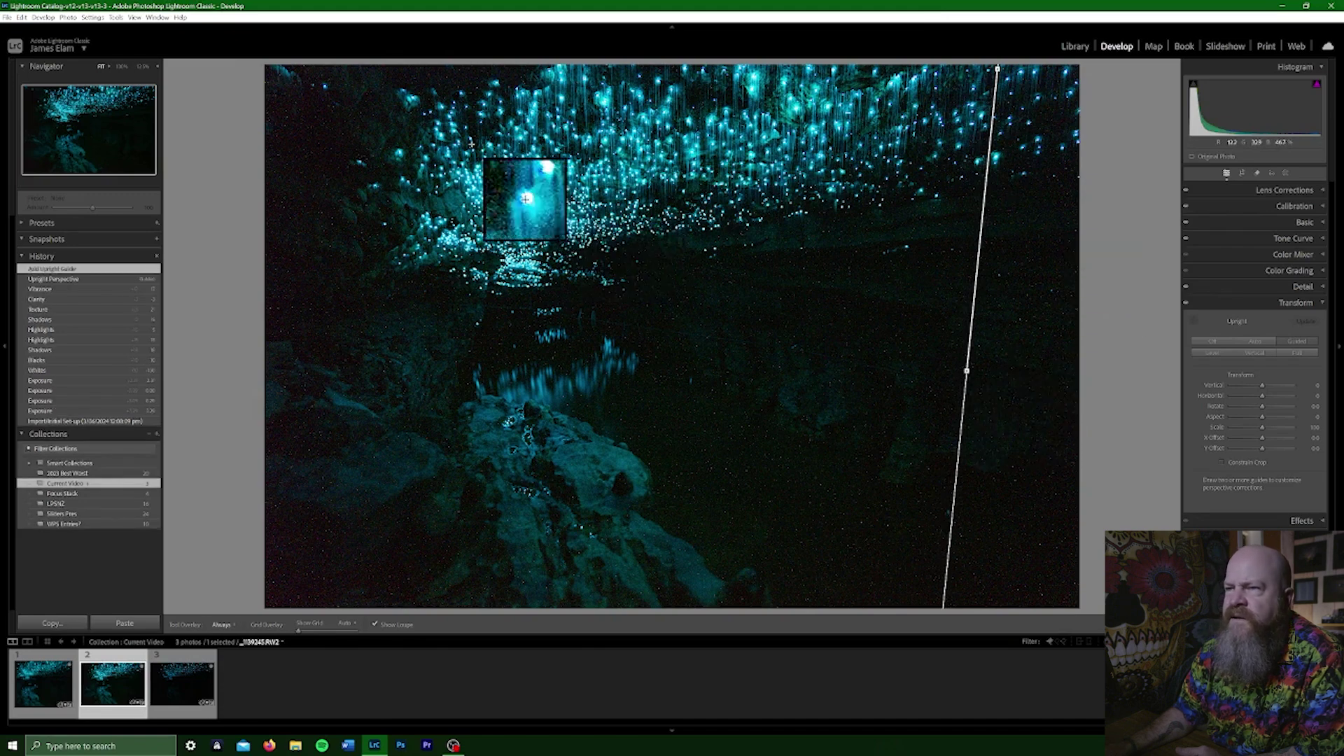
mouse_move(482, 114)
mouse_down()
mouse_move(518, 405)
mouse_move(507, 458)
mouse_up()
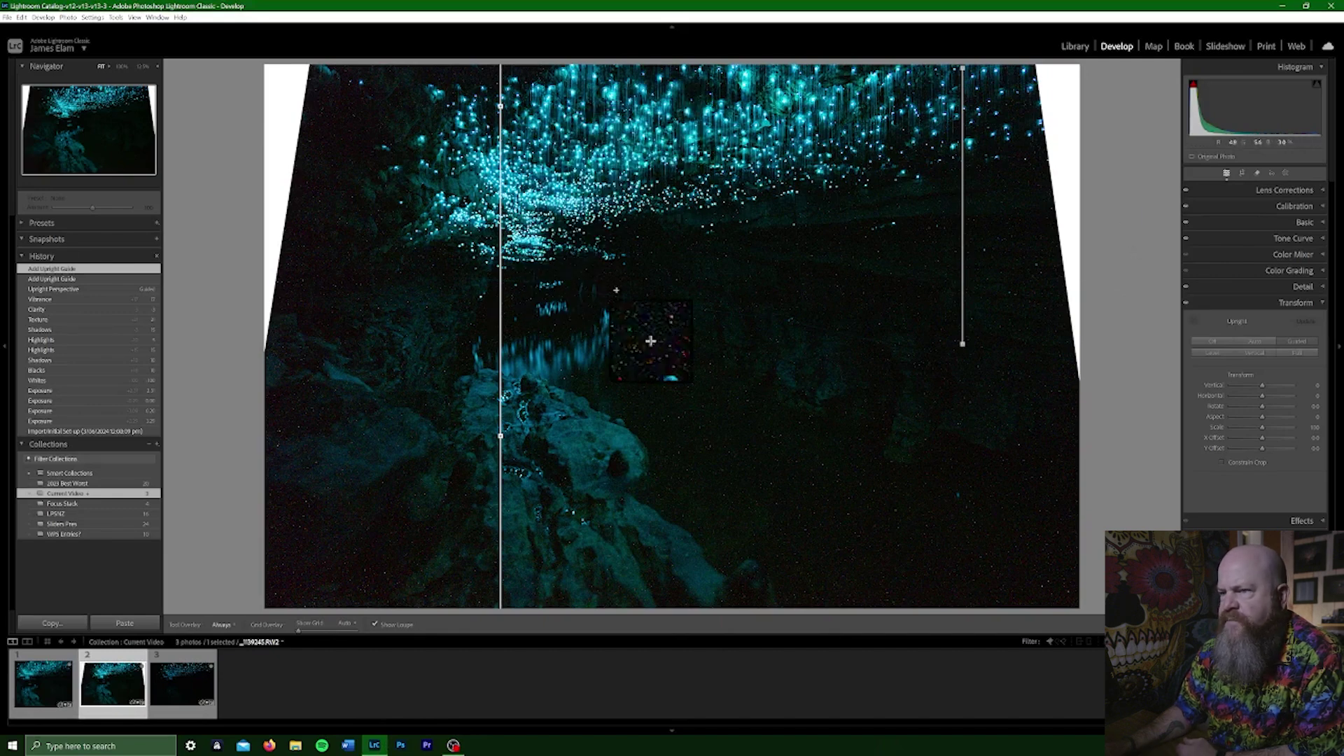
click(1226, 224)
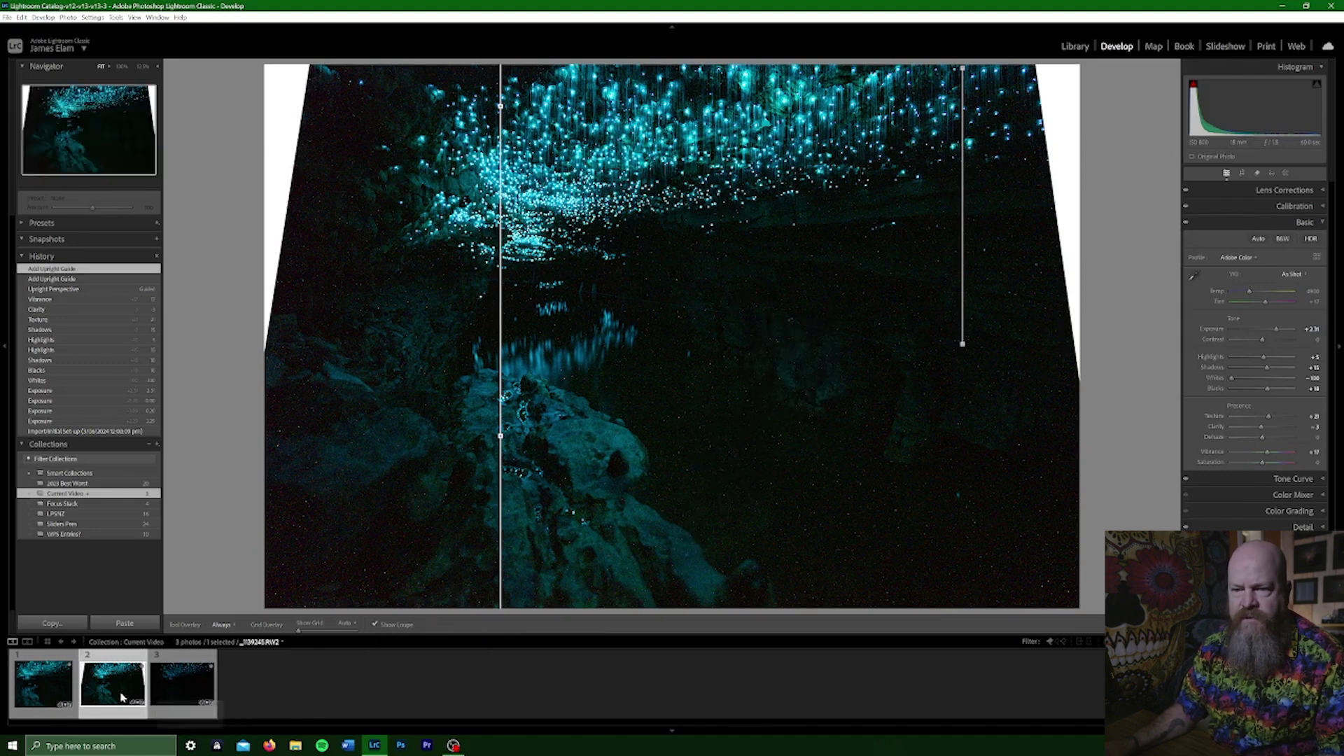
Synchronize the second photo's settings onto the third photo and make the third the active photo.
ctrl+click(199, 695)
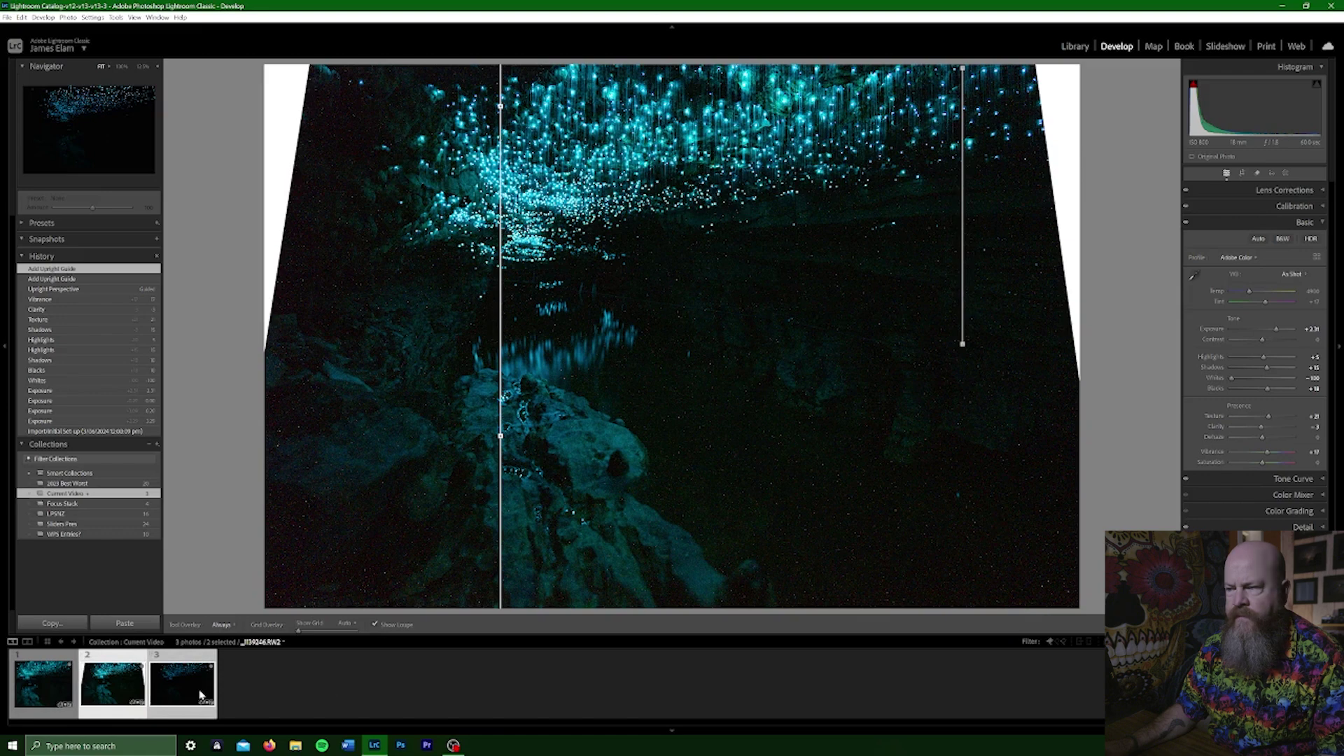
key(ctrl+shift+s)
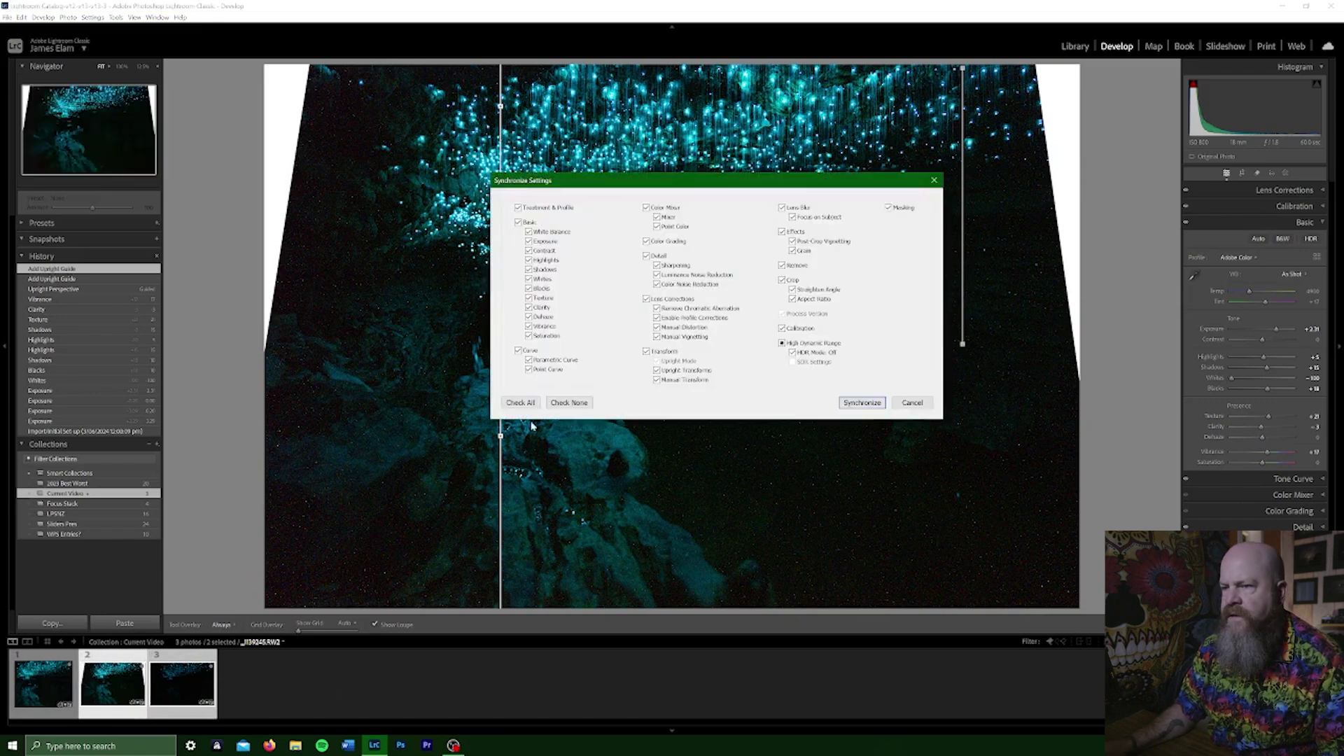
click(862, 403)
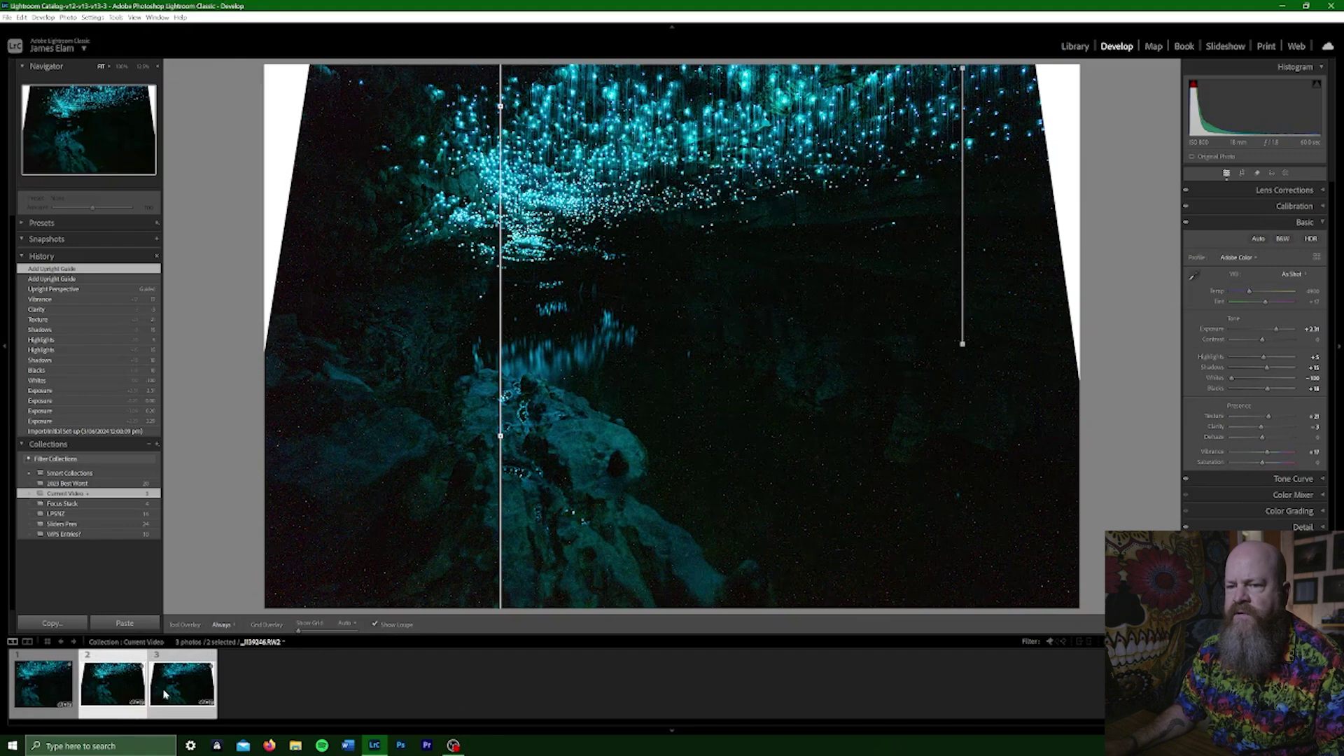
click(169, 714)
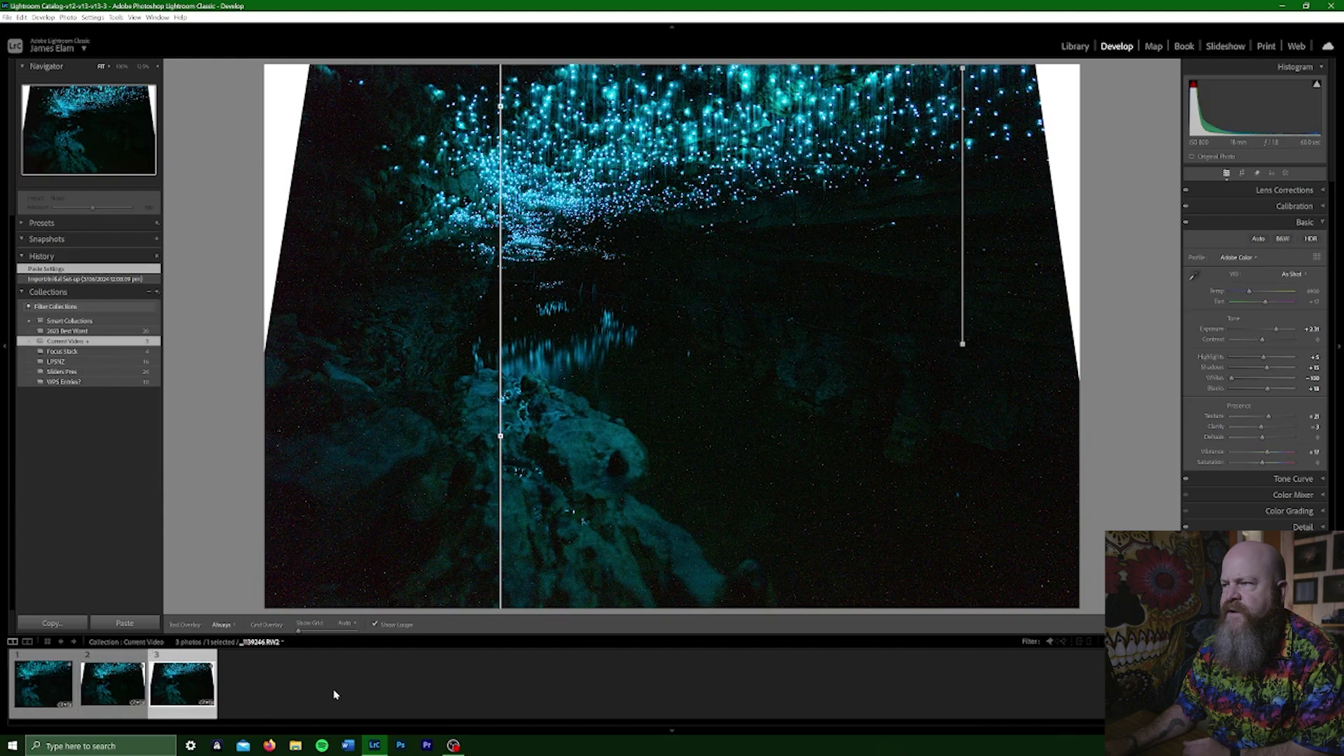
key(Escape)
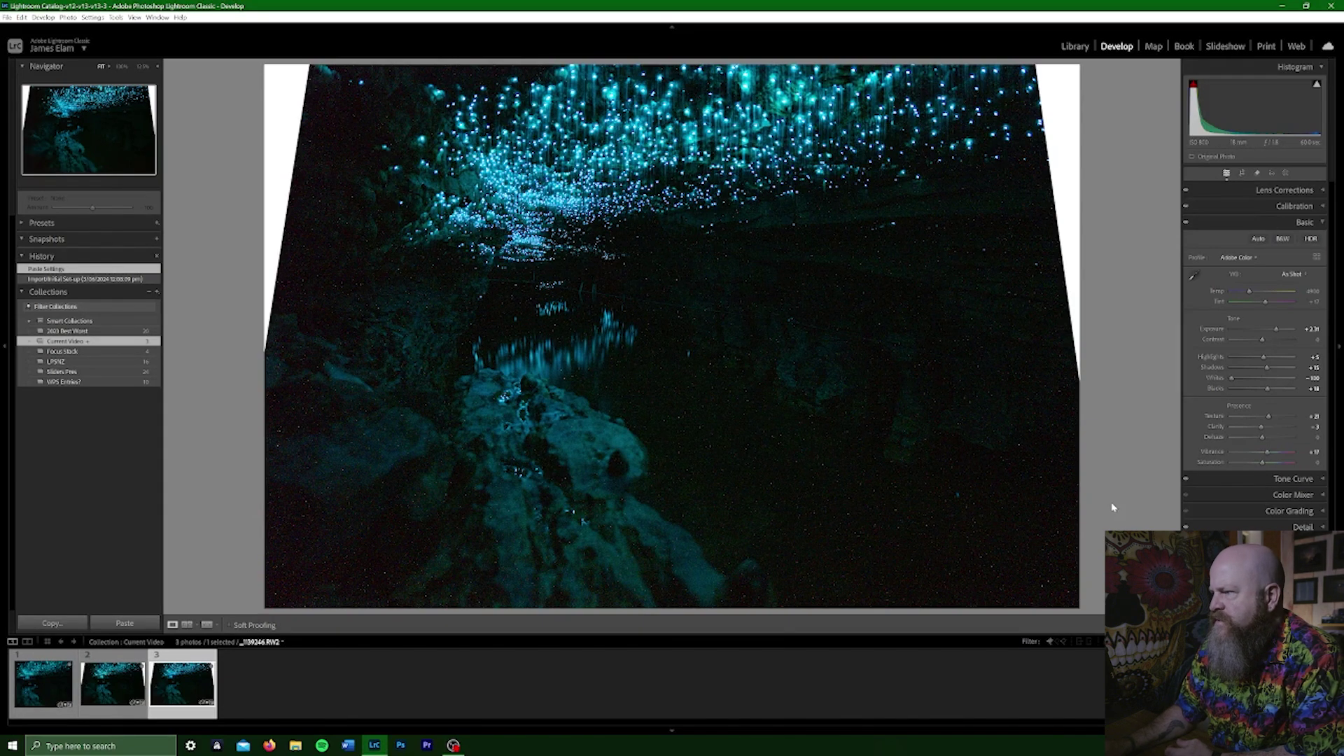
Lower the third photo's HSL Blue saturation to -47, comparing it against the second photo.
click(1242, 501)
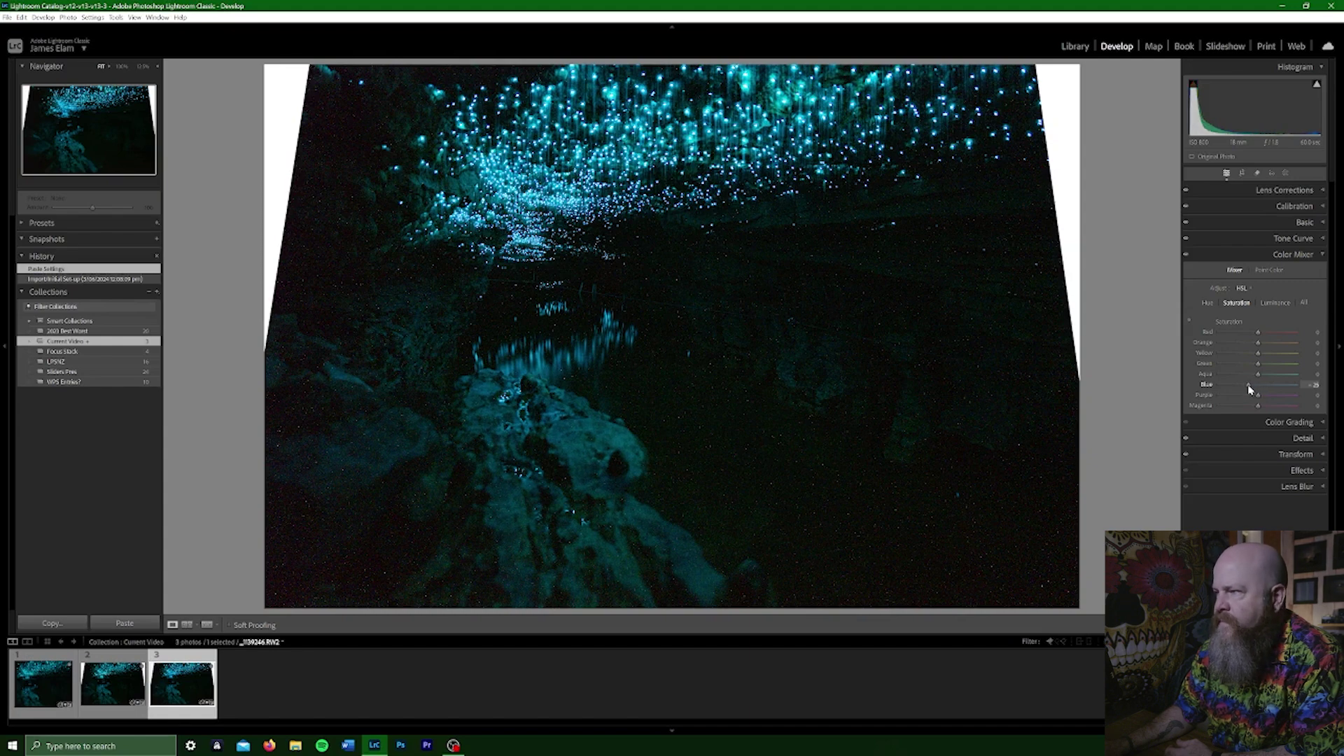
drag(1250, 390, 1245, 388)
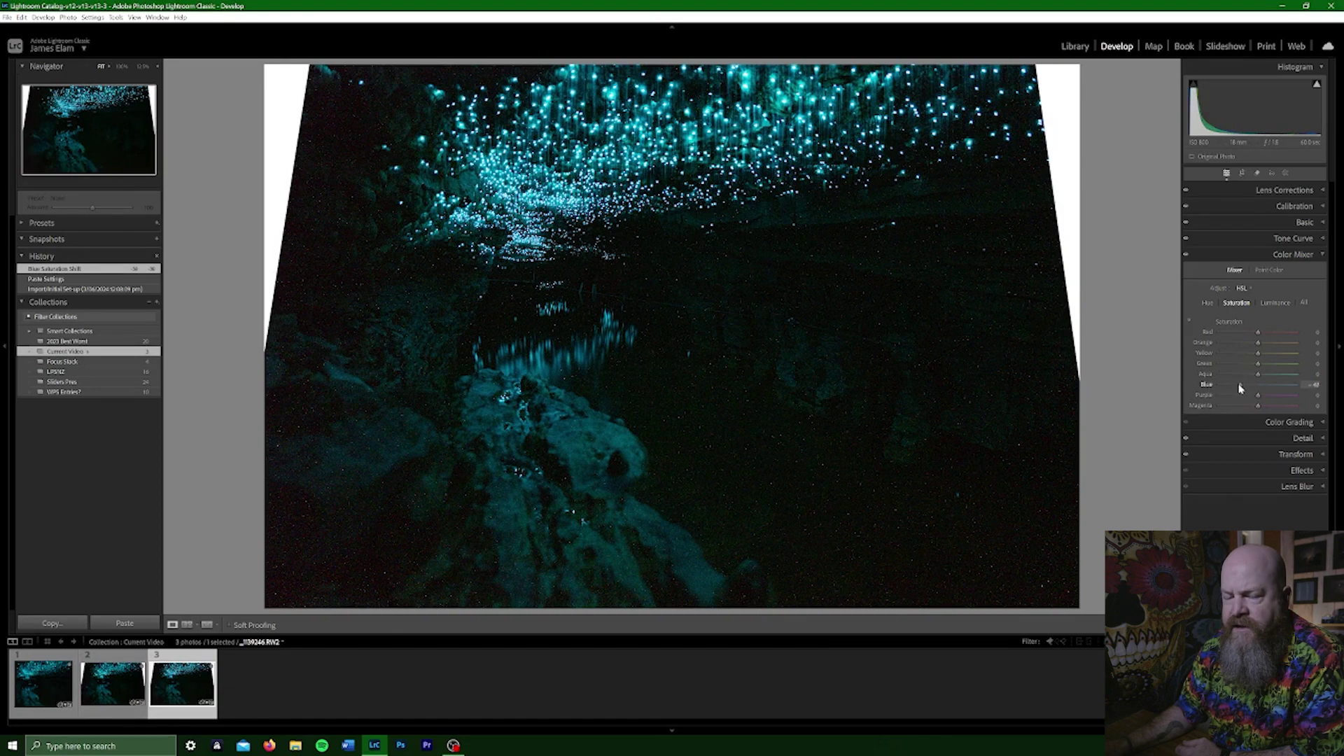
drag(1239, 389, 1238, 385)
click(124, 695)
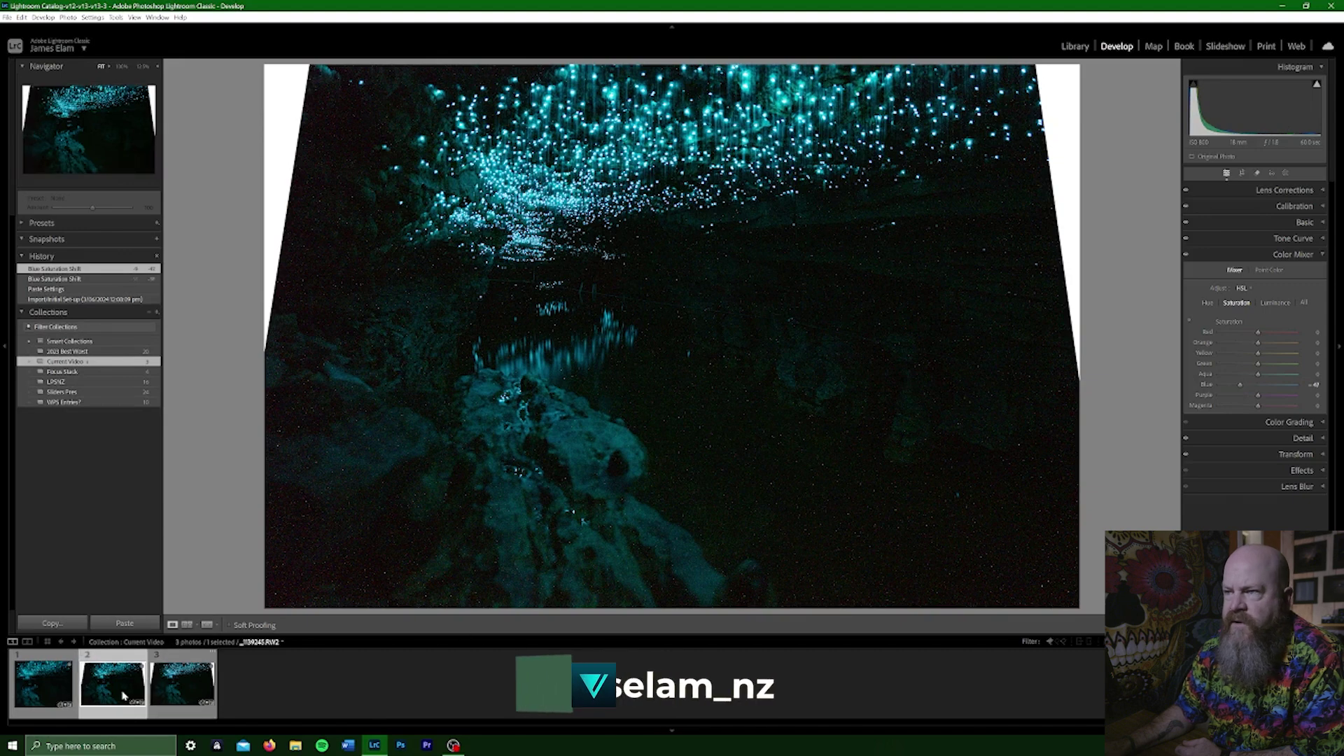
click(179, 696)
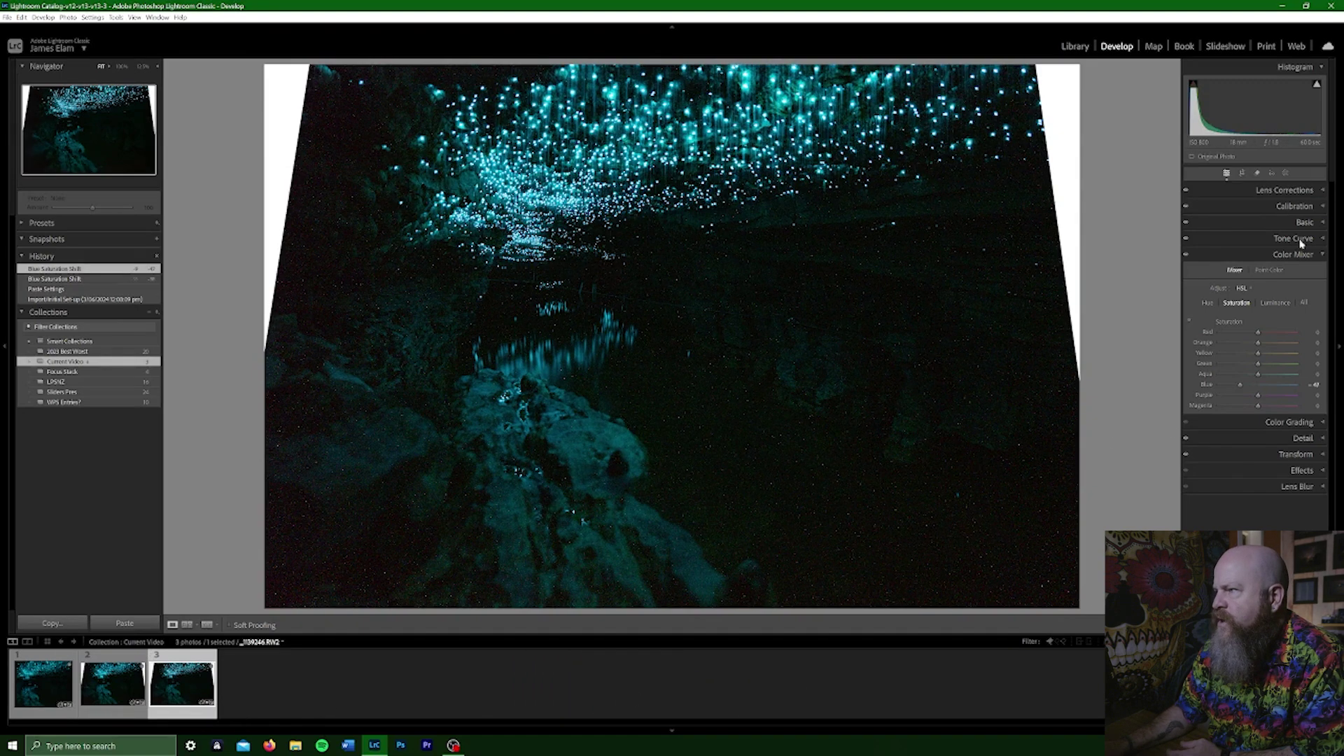
click(112, 682)
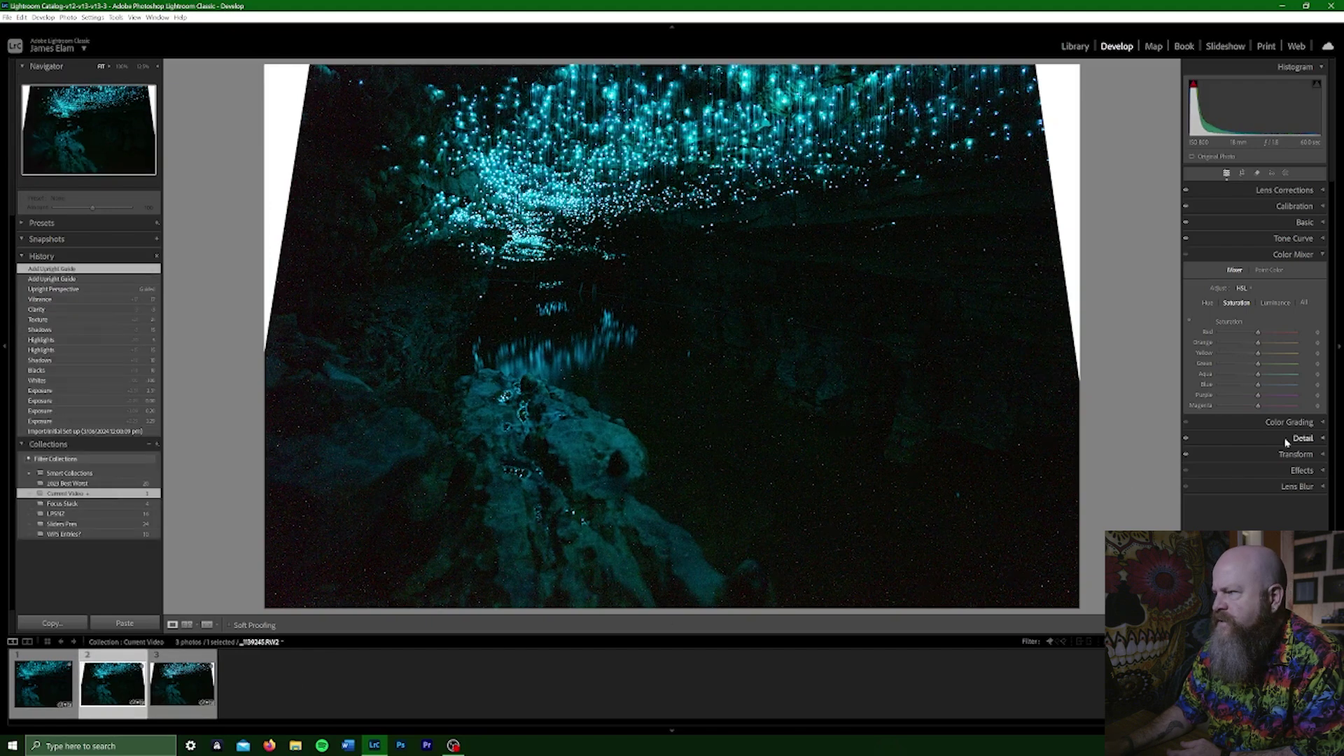
Apply AI Denoise at amount 23 to the second photo, creating an enhanced DNG.
click(1257, 441)
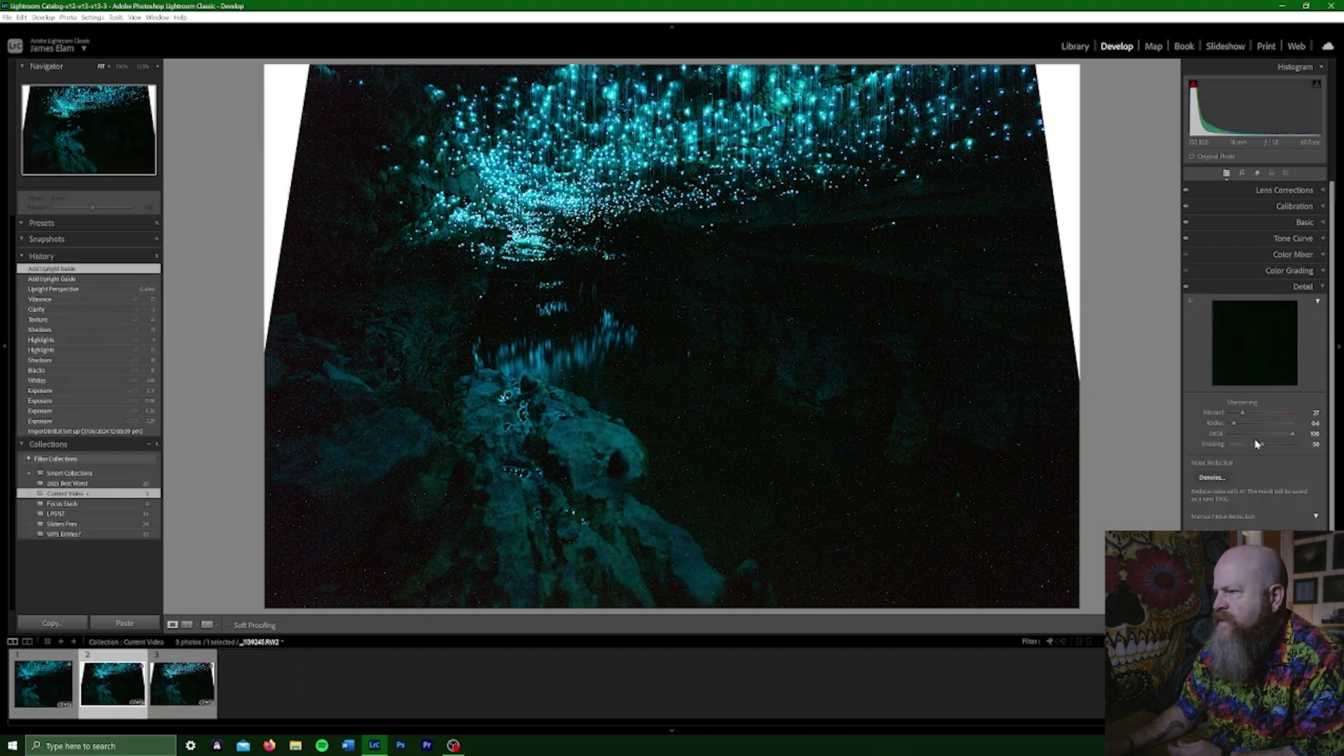
click(1215, 478)
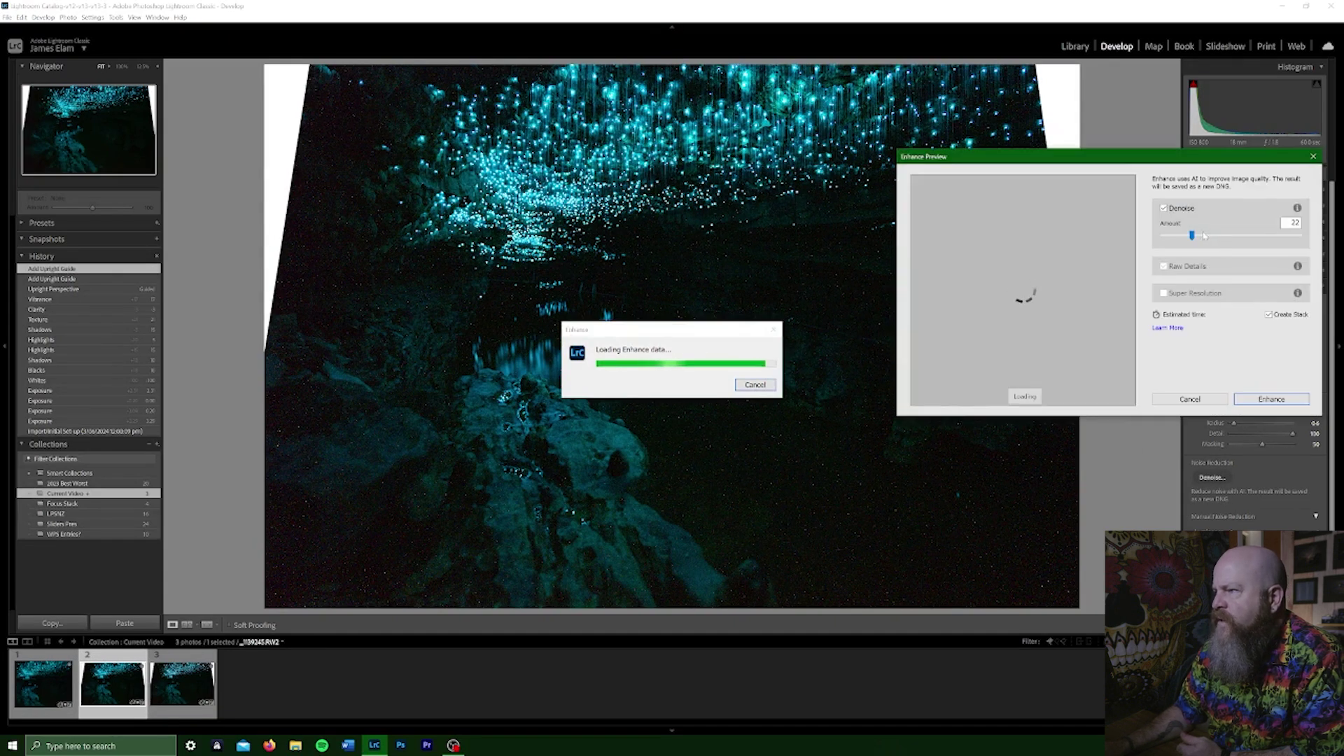
drag(1194, 235, 1197, 238)
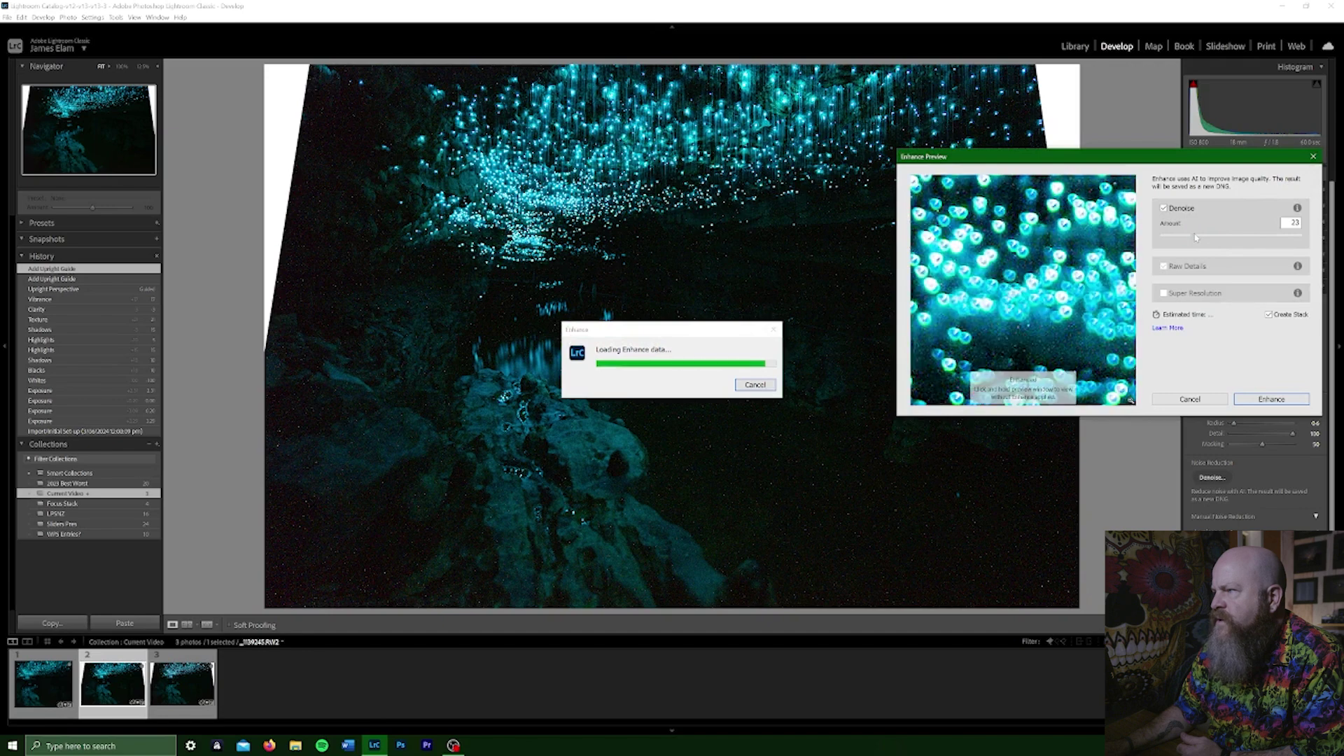
click(1264, 402)
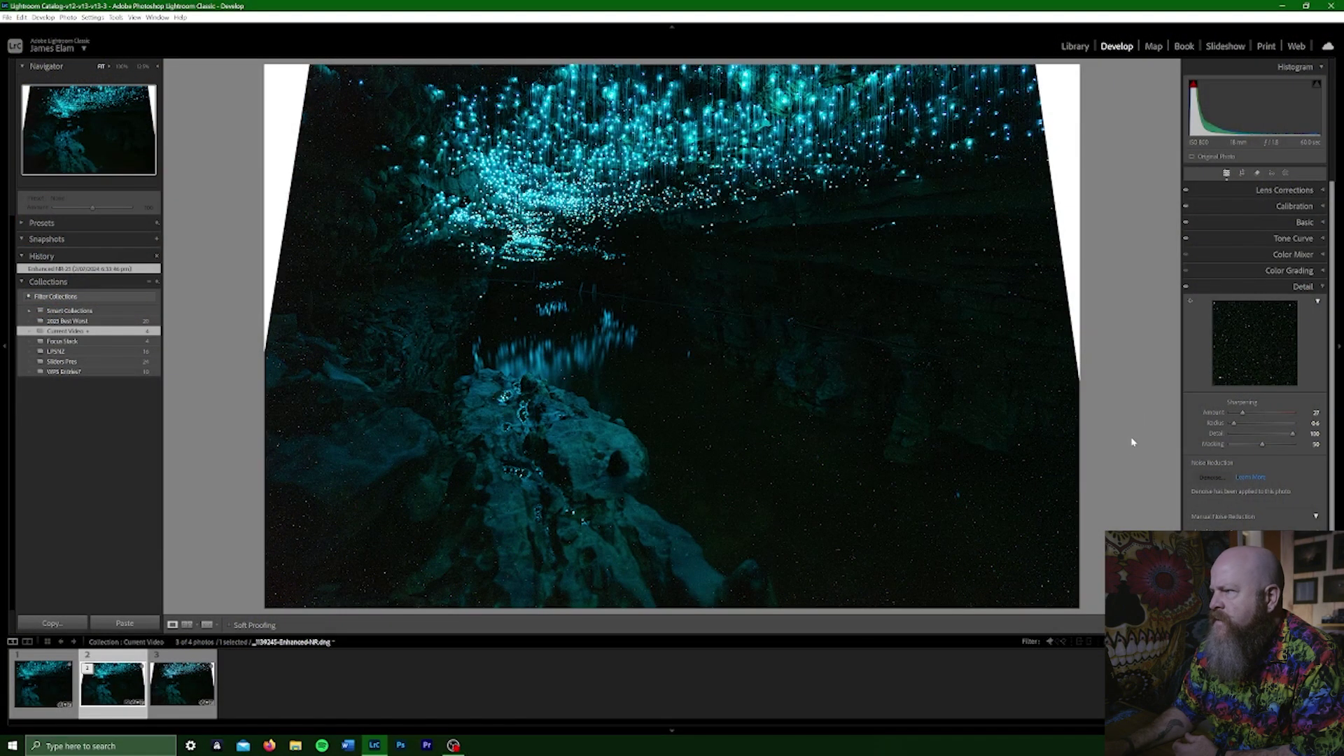
Denoise the third photo into its own enhanced DNG, then return to the enhanced second photo.
click(157, 662)
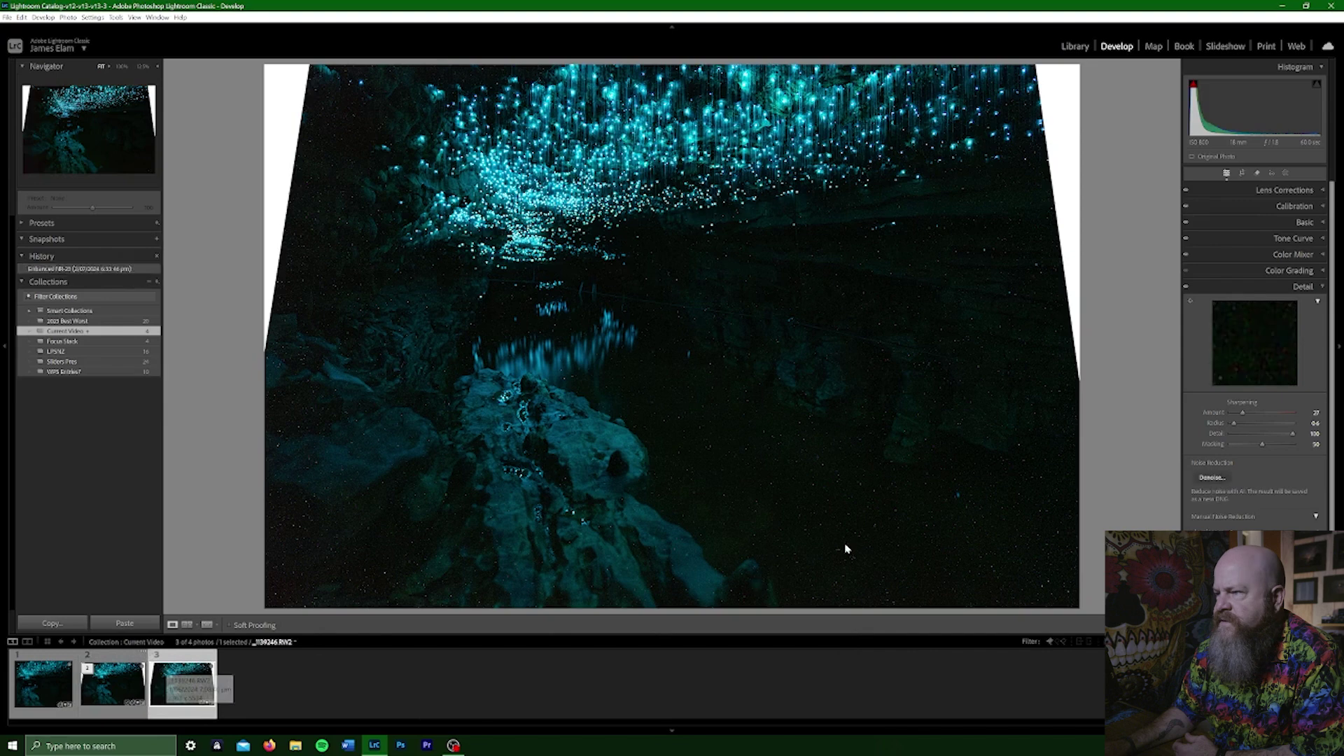
click(1209, 478)
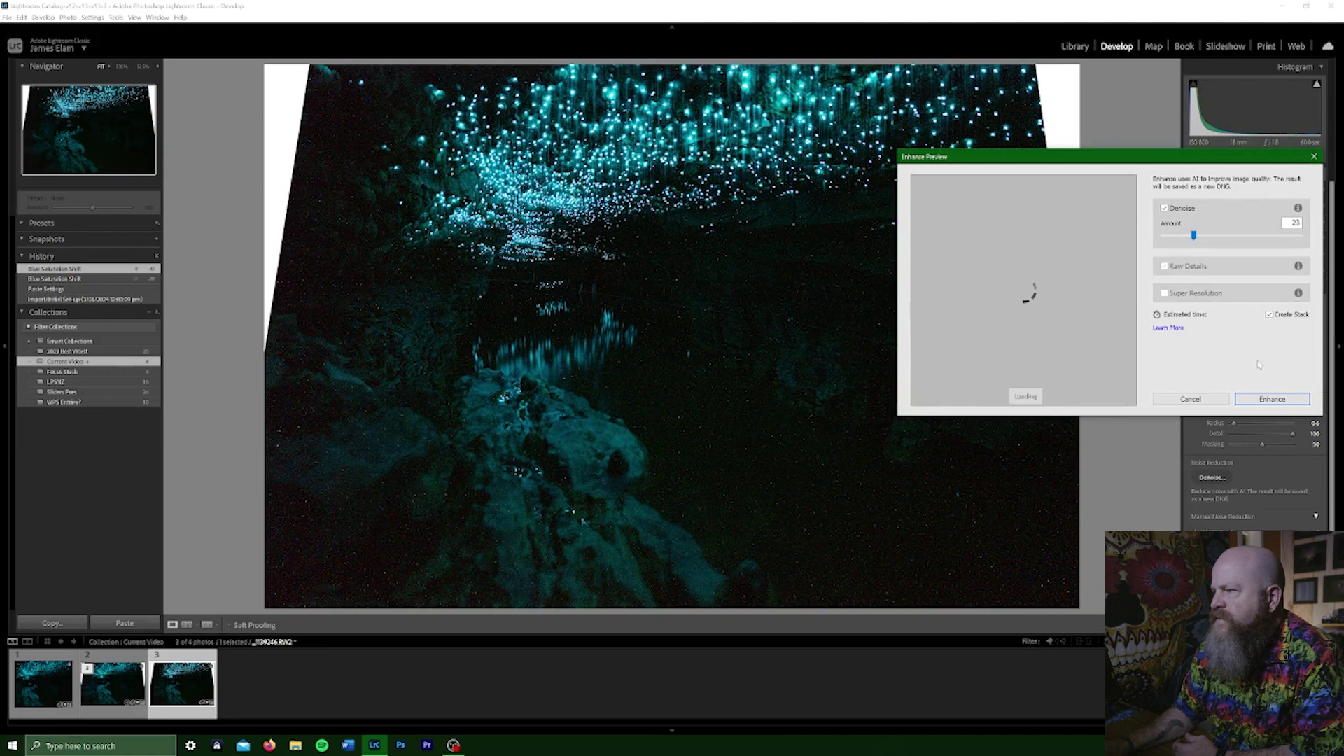
click(1272, 399)
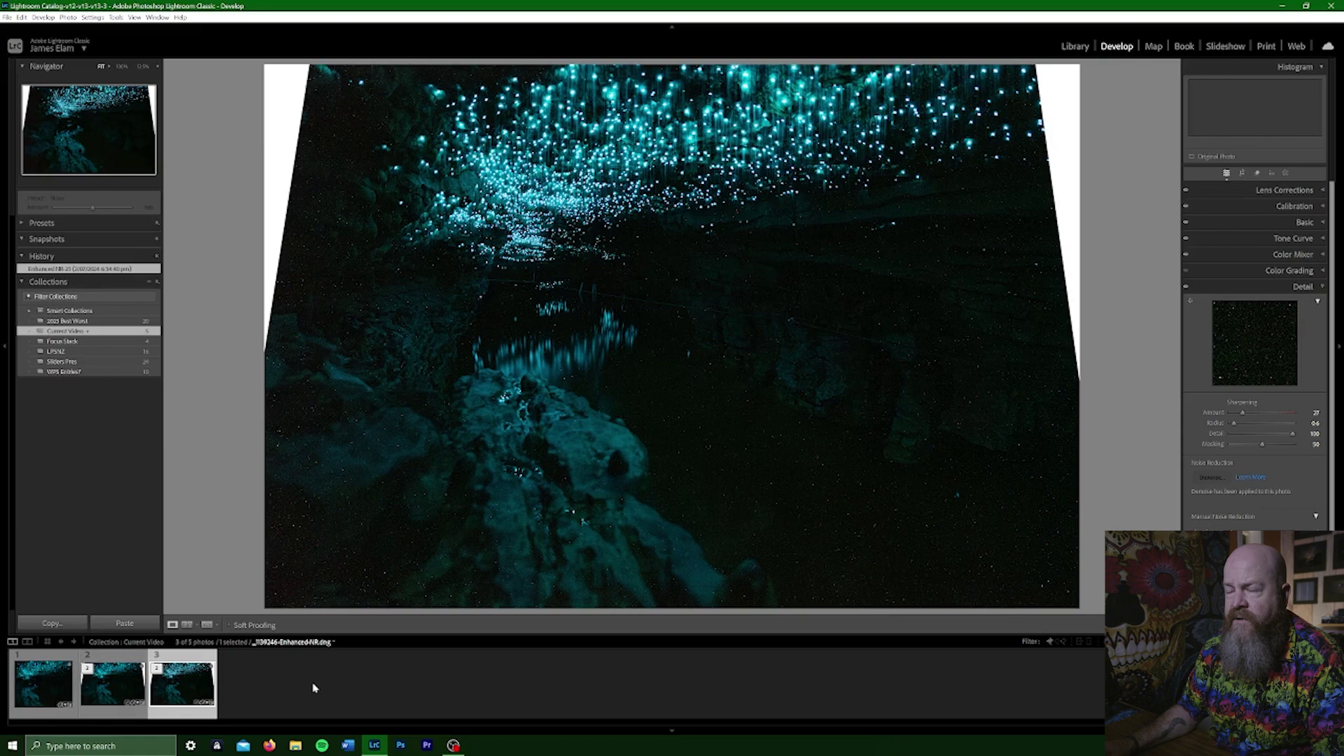
click(112, 682)
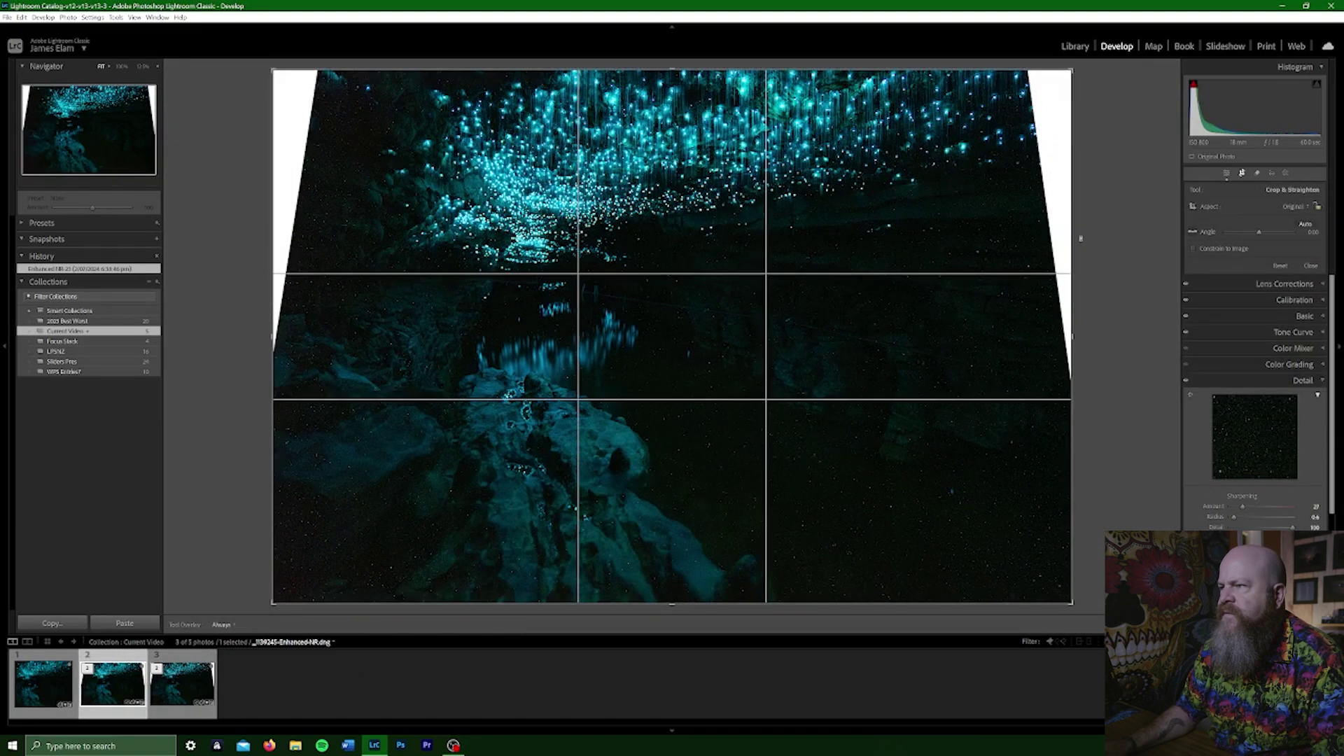
Crop the left, right and bottom edges of the enhanced cave photo inward to remove the white corner gaps.
drag(1072, 335, 1041, 333)
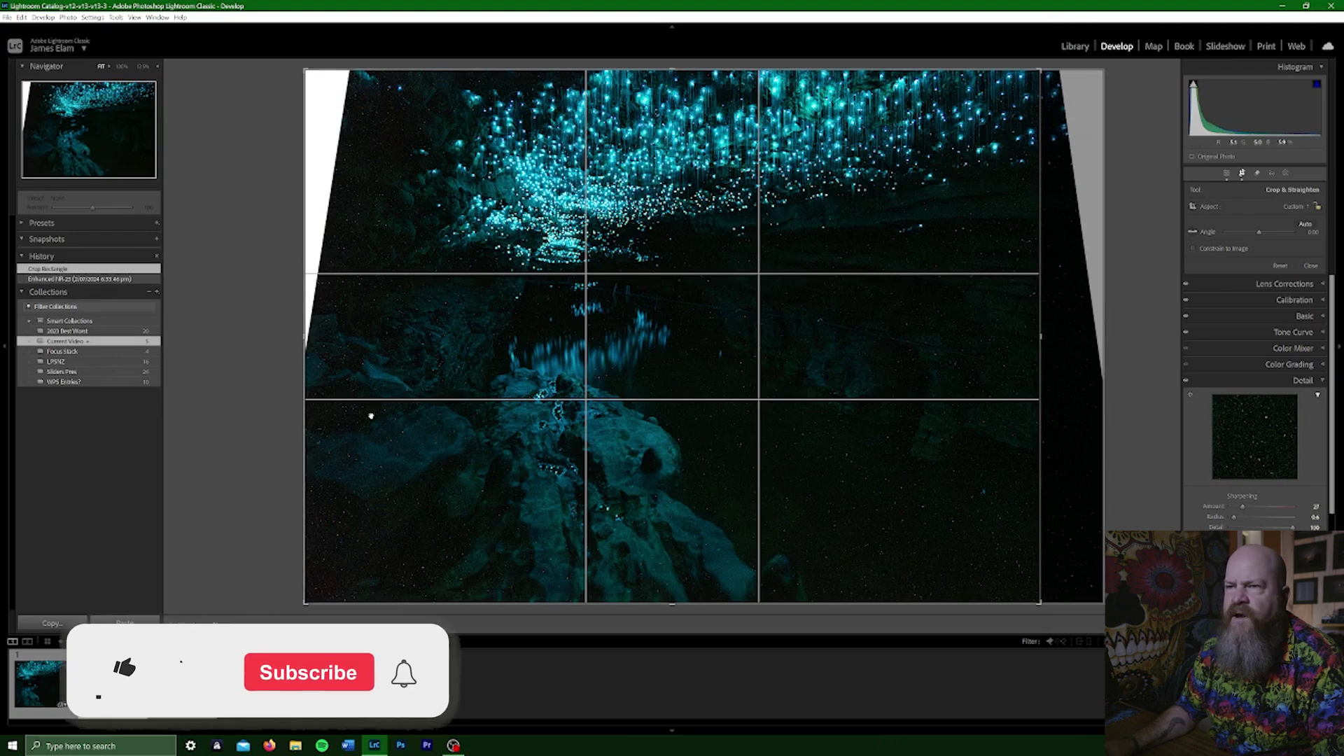
drag(302, 339, 371, 338)
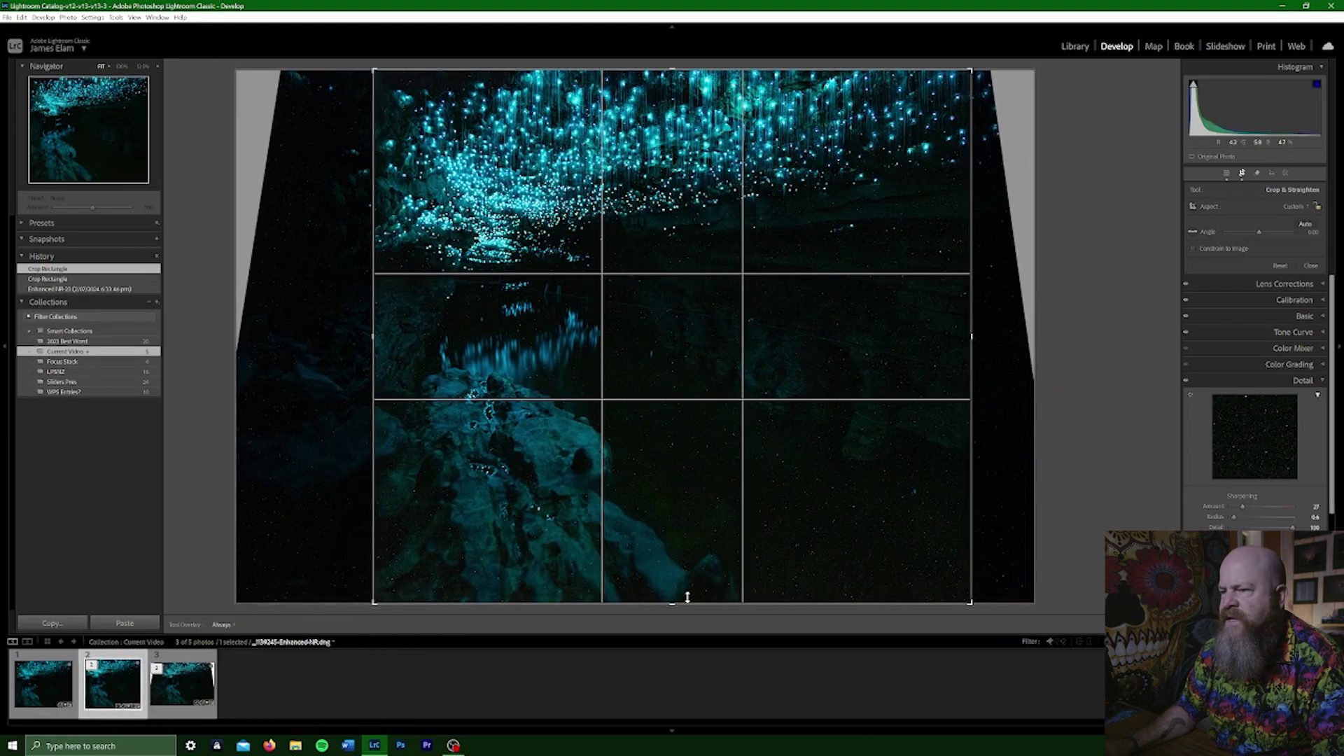
drag(671, 603, 670, 576)
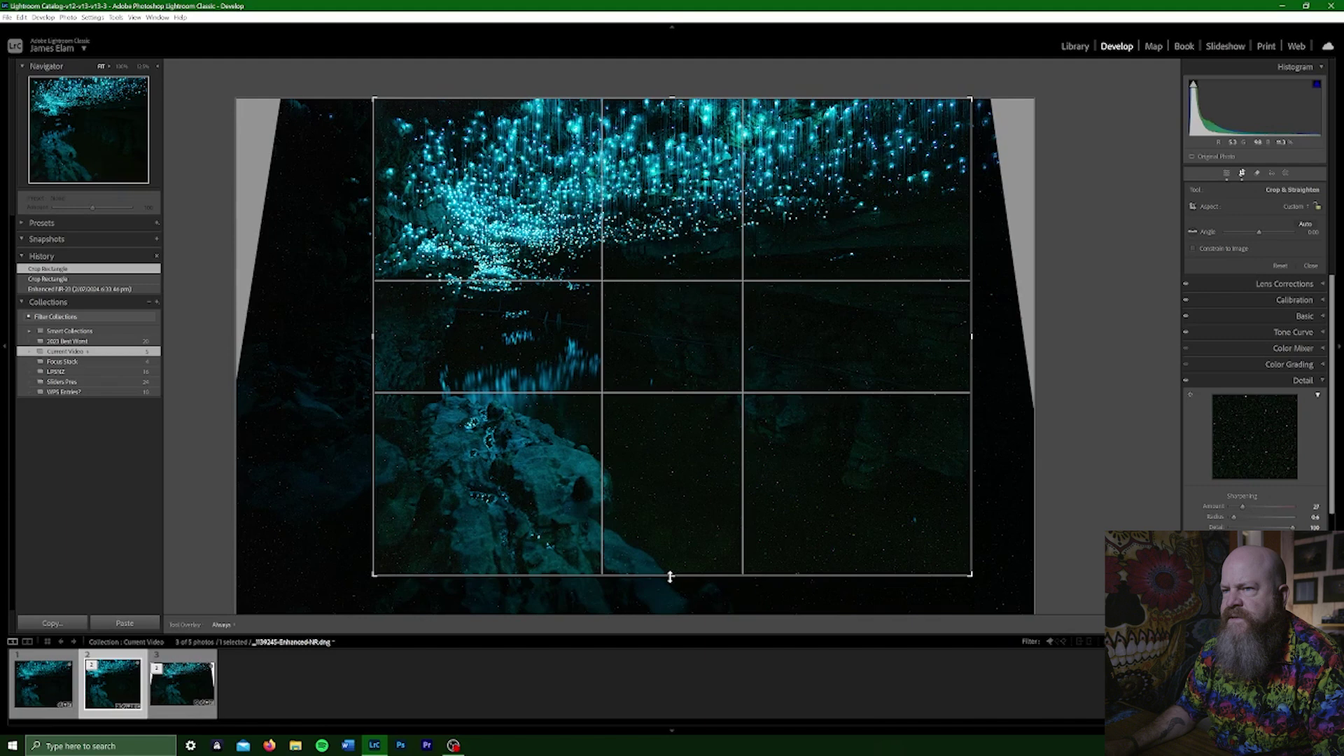
drag(670, 576, 670, 575)
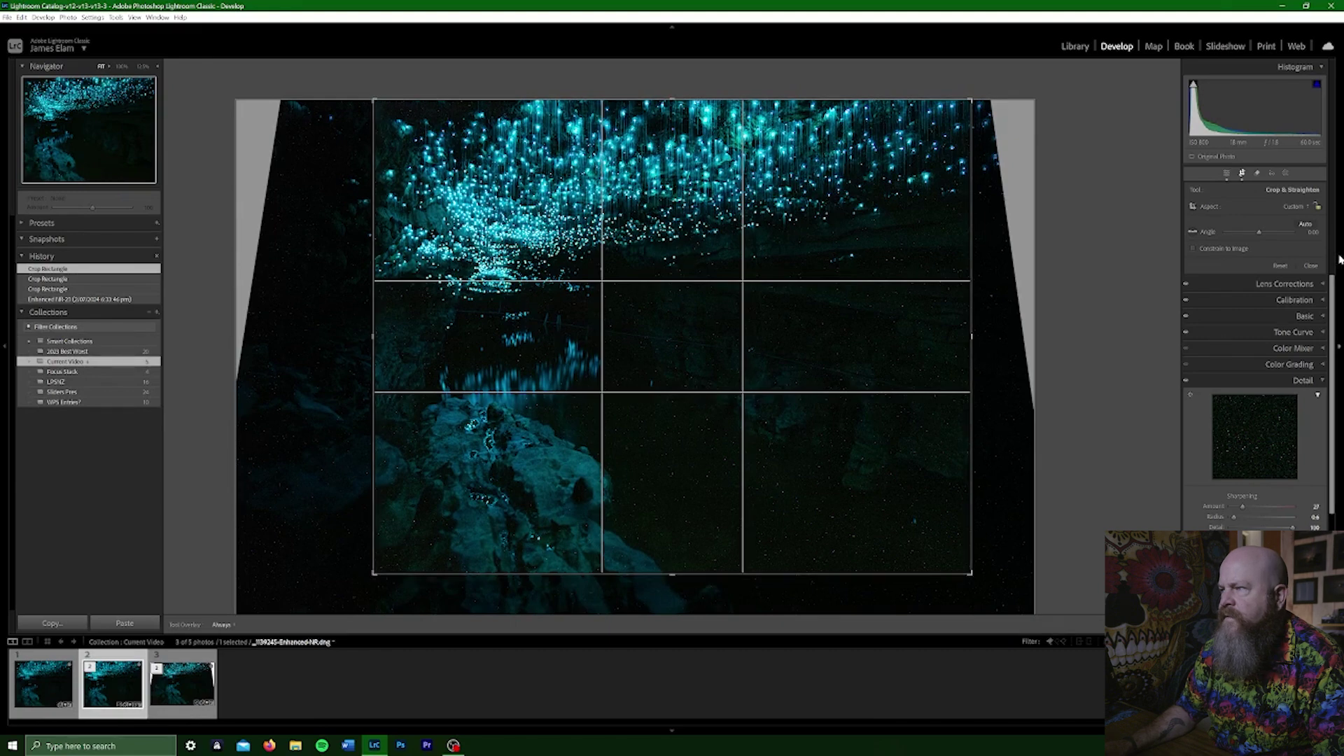
click(1319, 266)
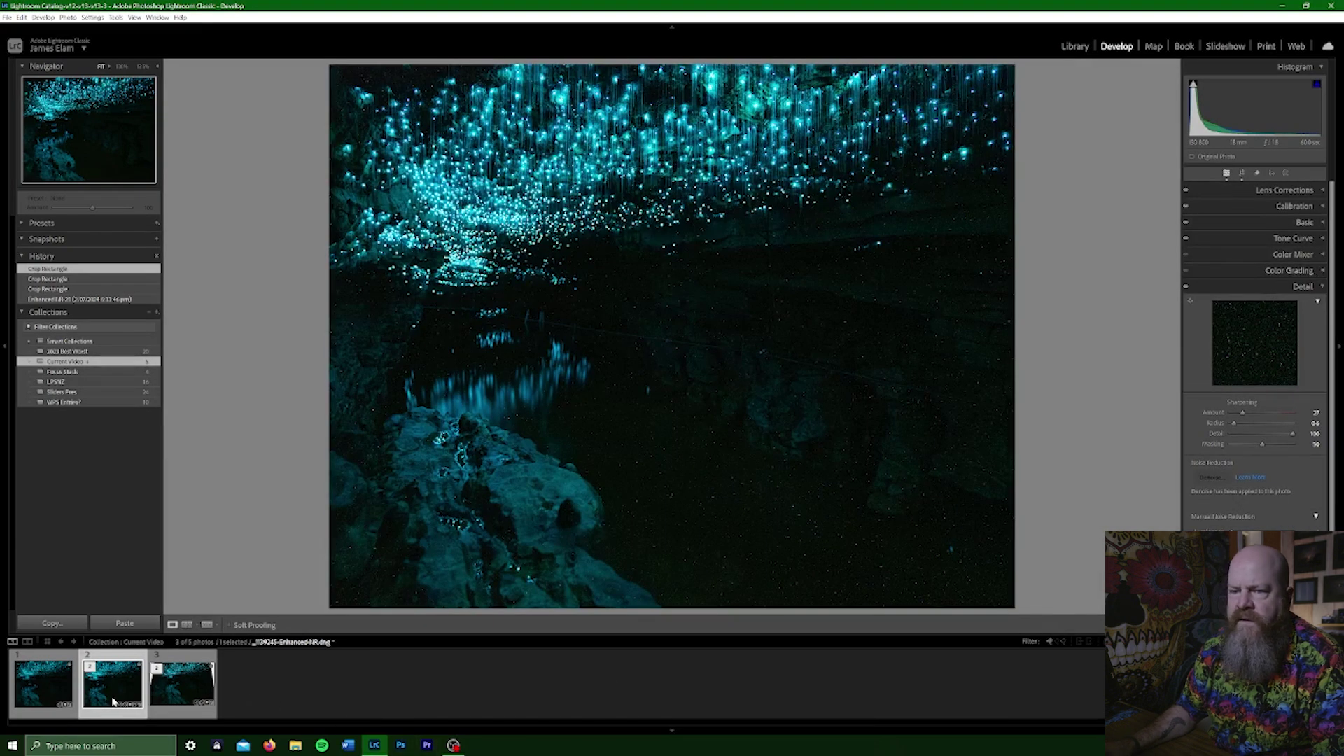
Sync the crop from the enhanced photo onto the other selected enhanced photo.
ctrl+click(183, 682)
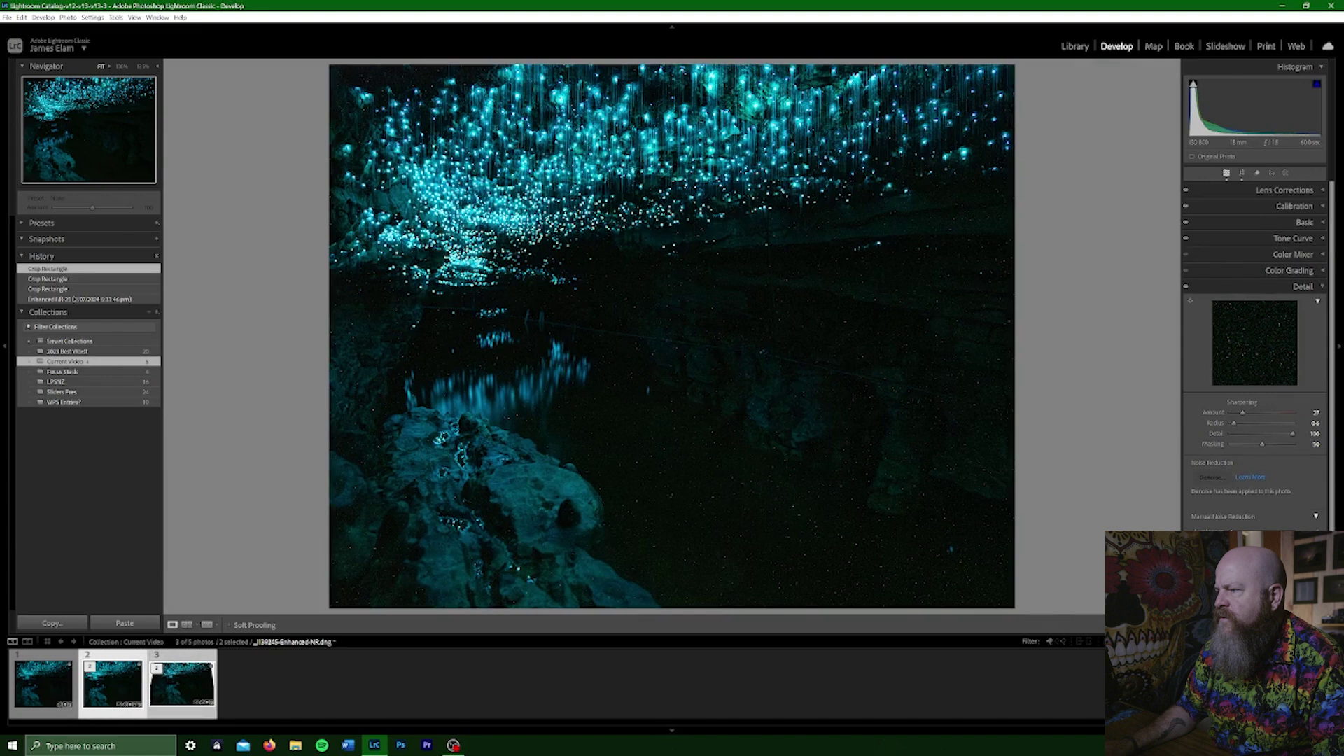
click(1222, 623)
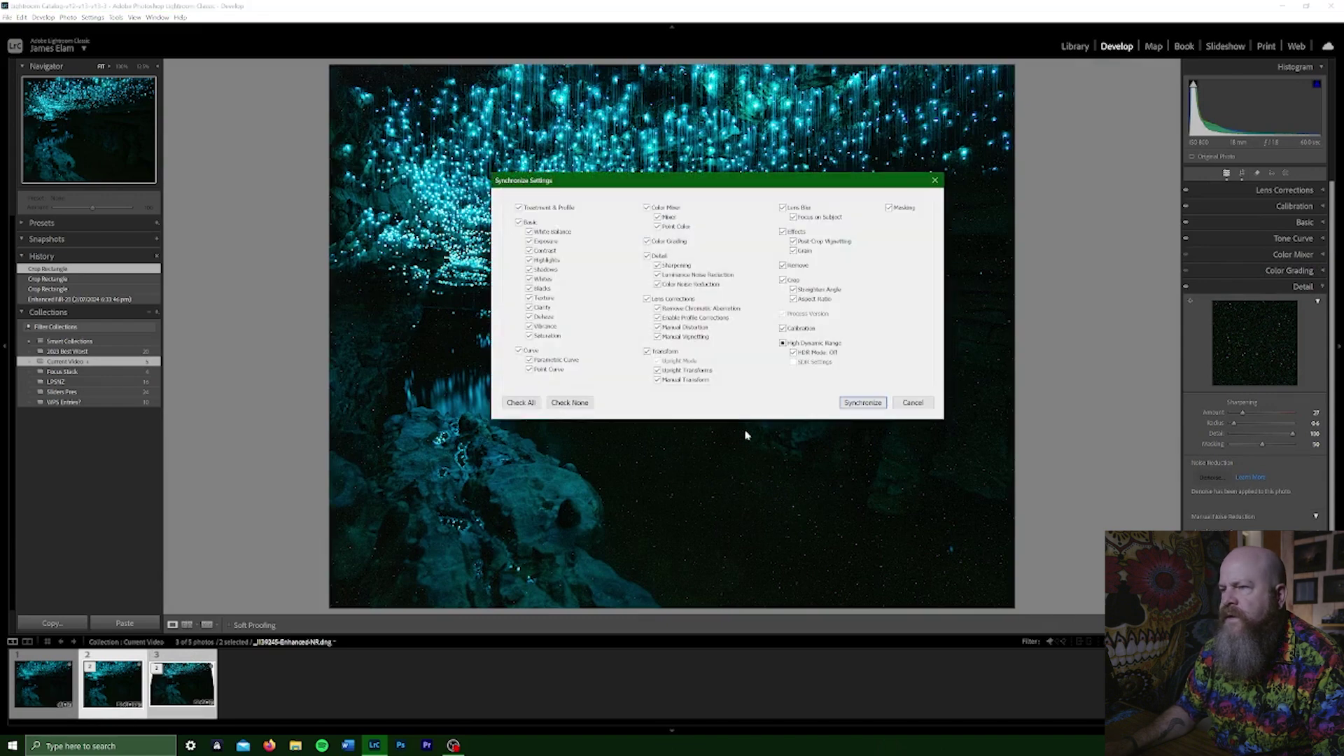
click(870, 407)
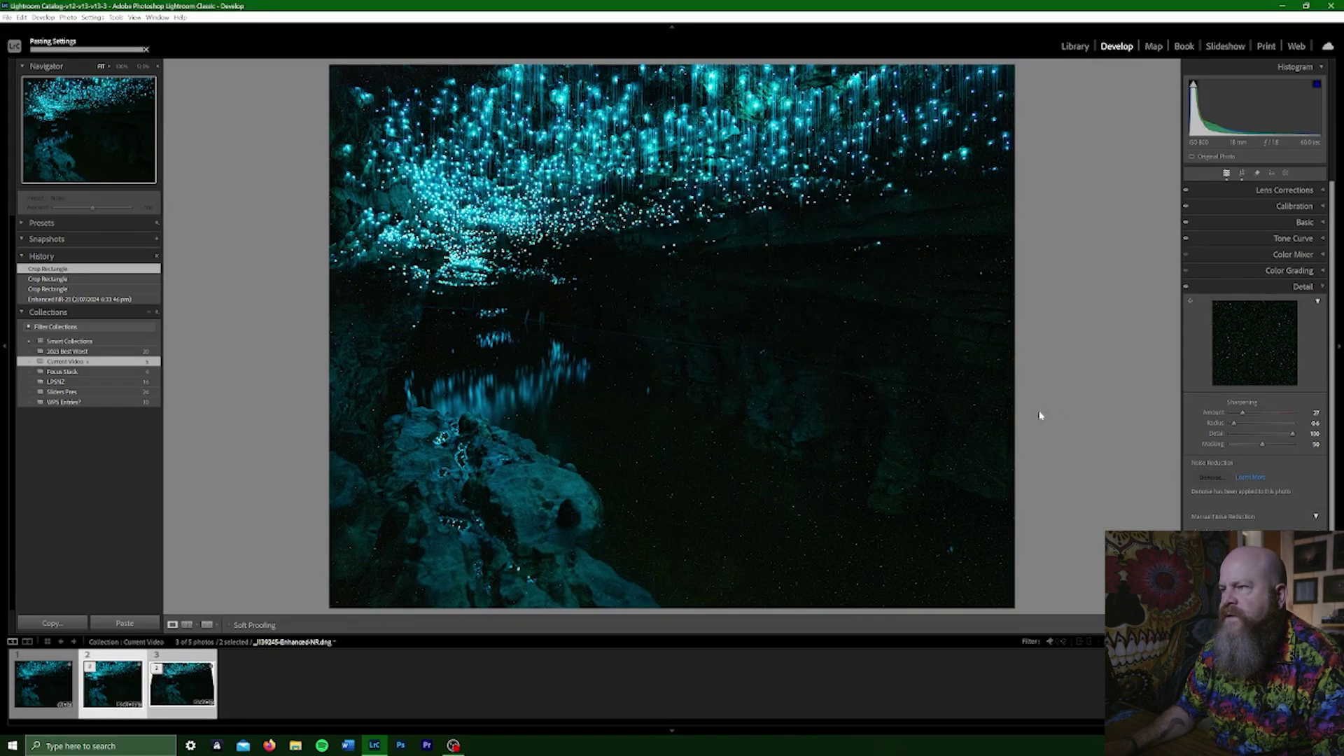
Open both enhanced photos as layers in a single Photoshop document.
click(116, 683)
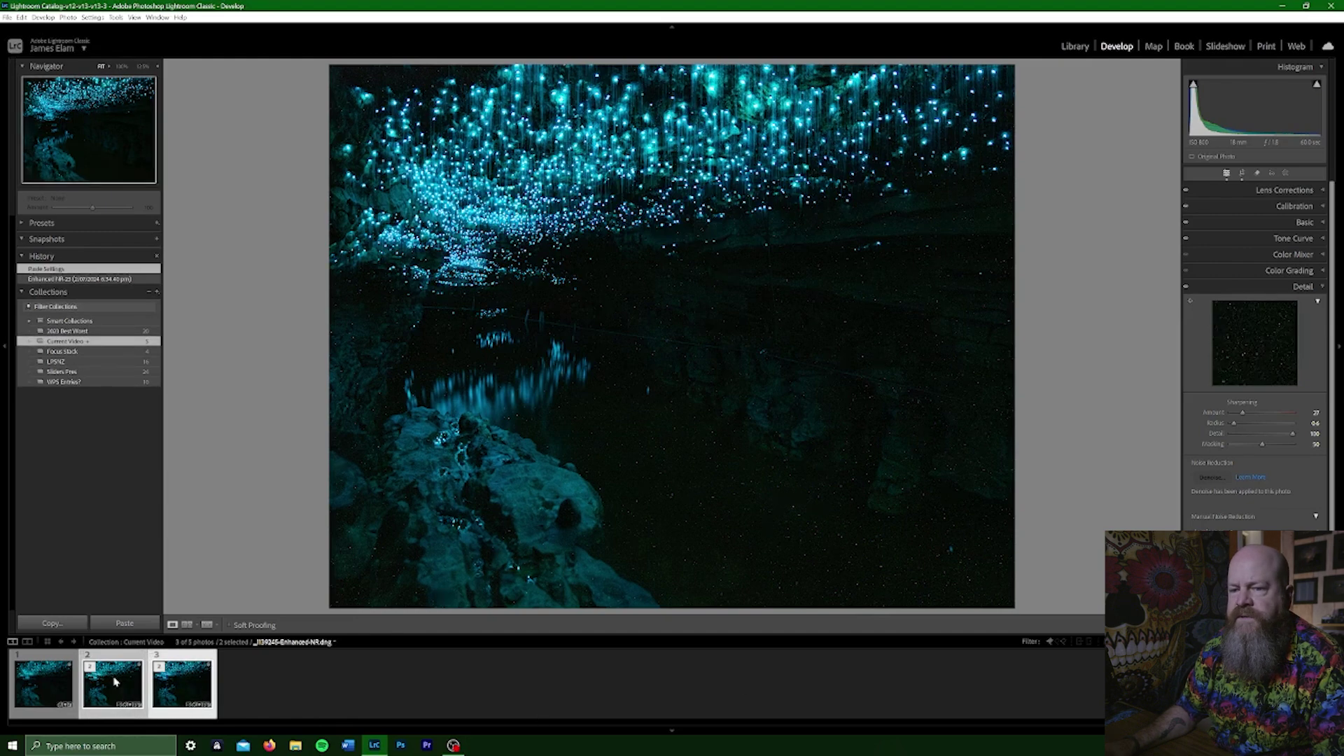
click(171, 690)
right_click(171, 692)
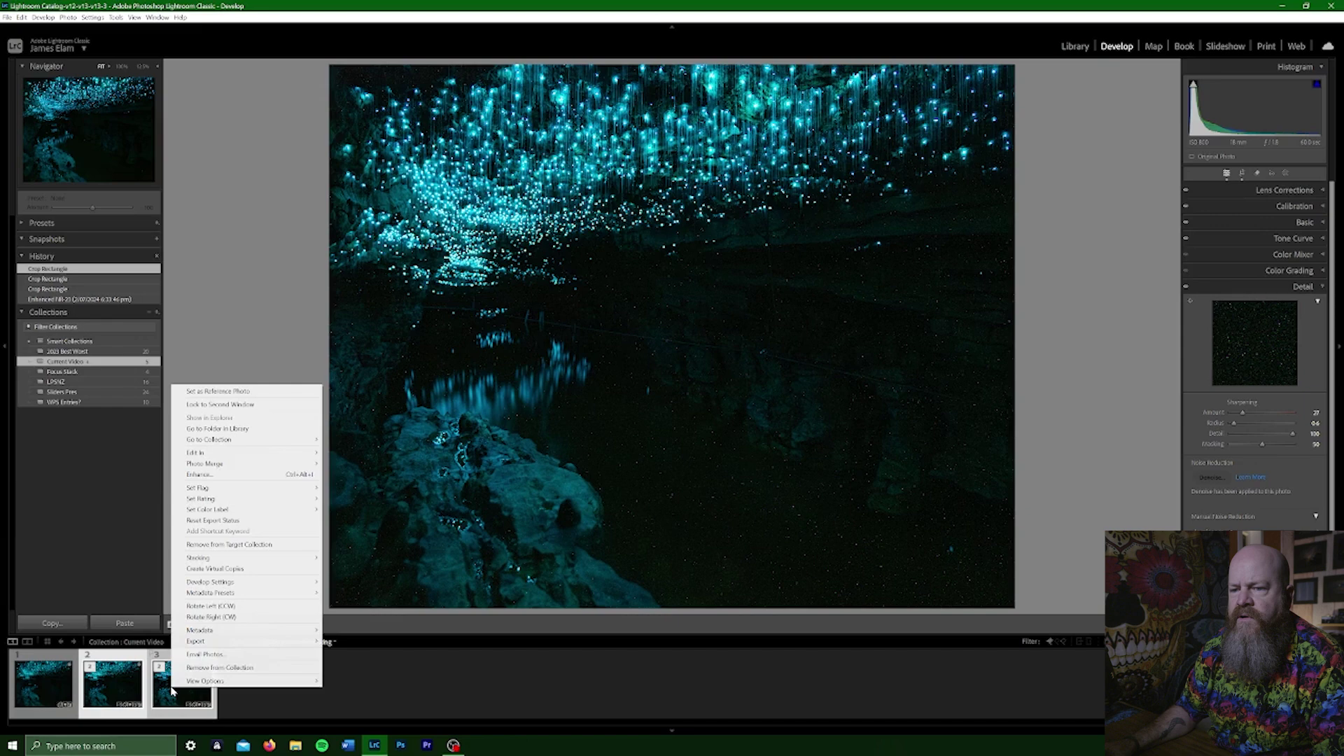
mouse_move(292, 455)
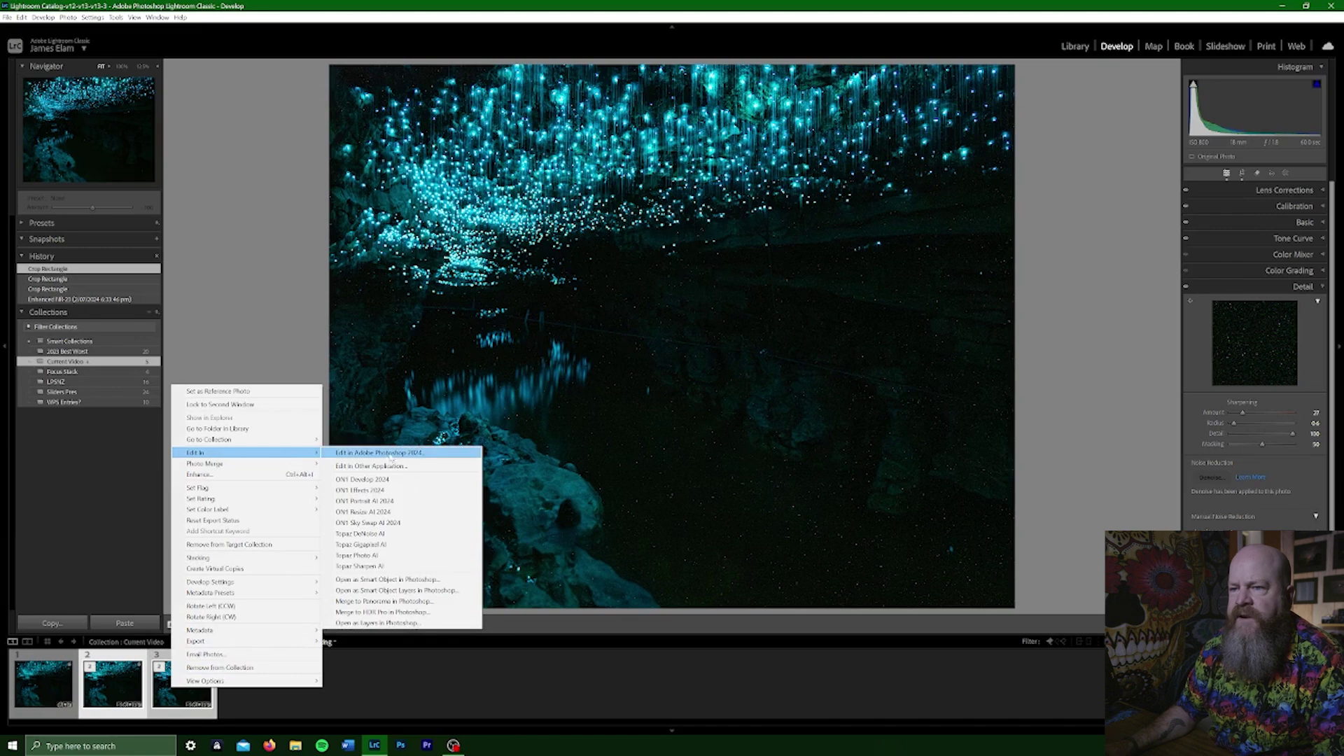
click(403, 623)
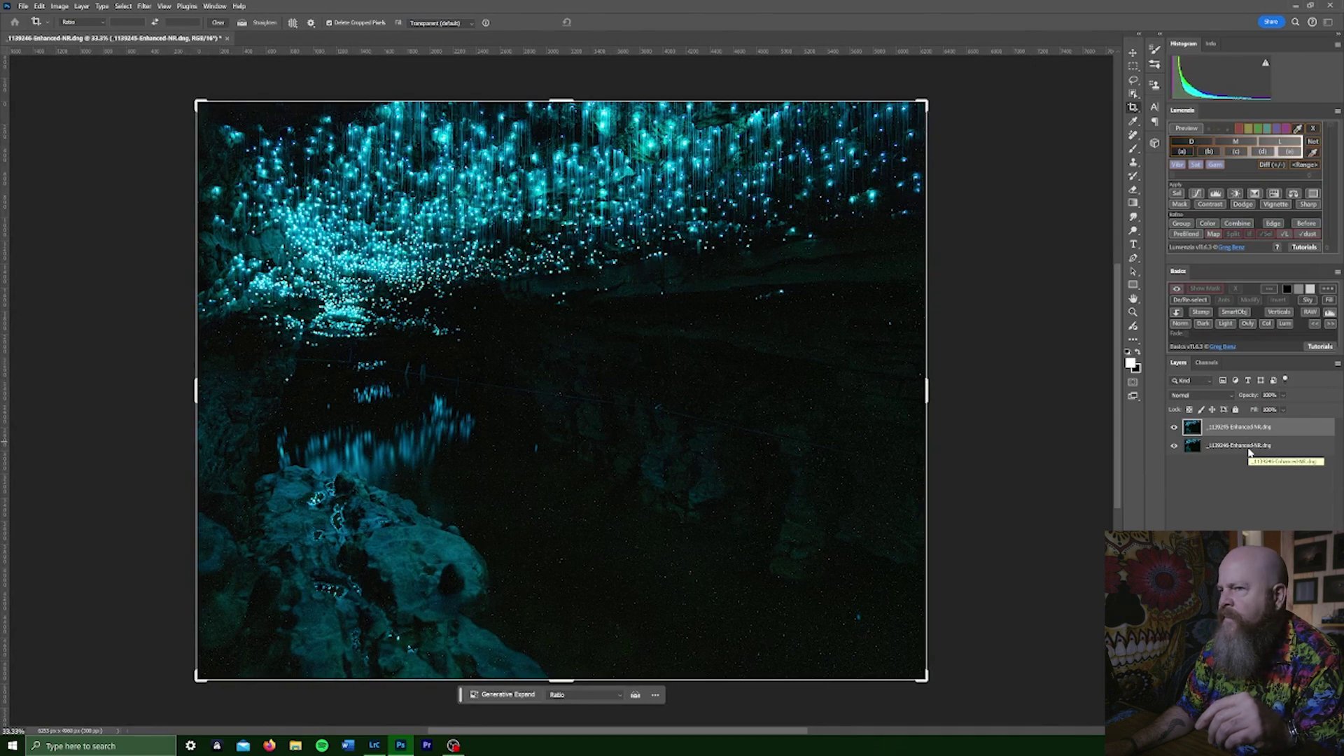
Add a layer mask to the top exposure layer and invert it to black.
click(1247, 456)
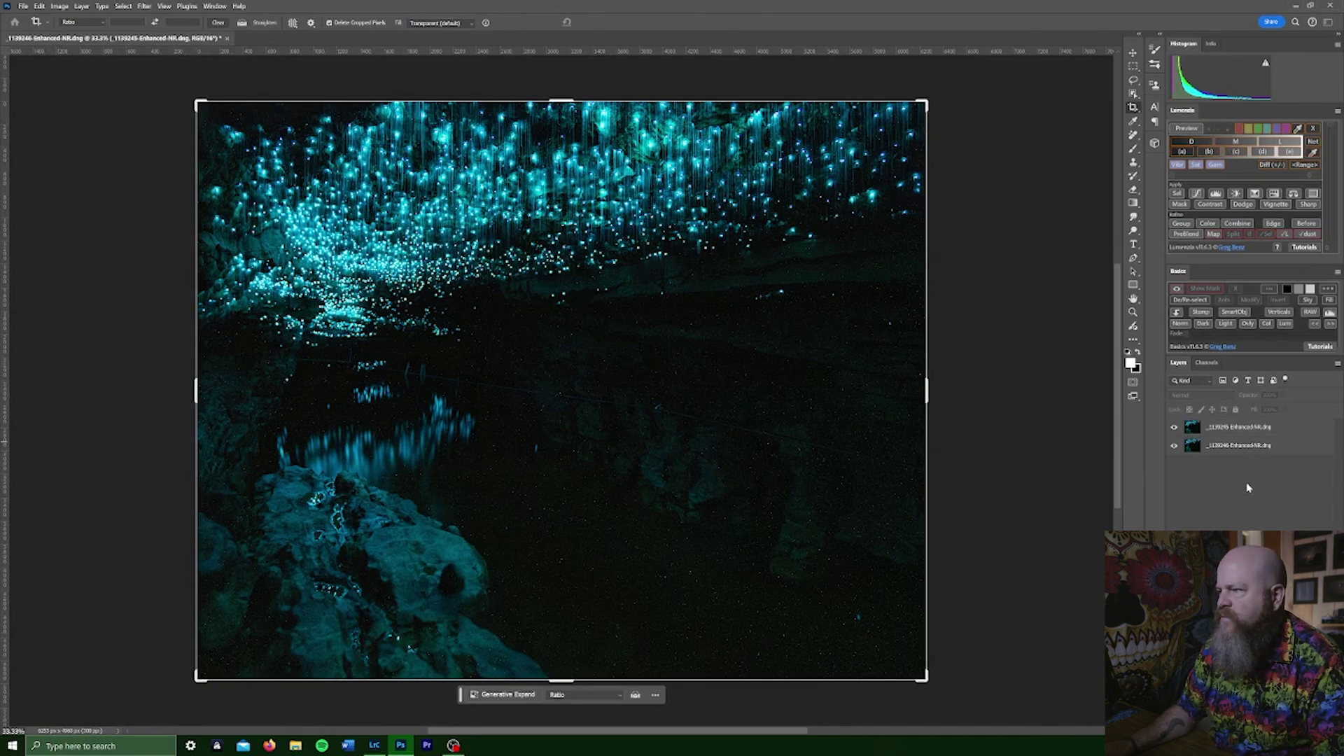
click(1237, 426)
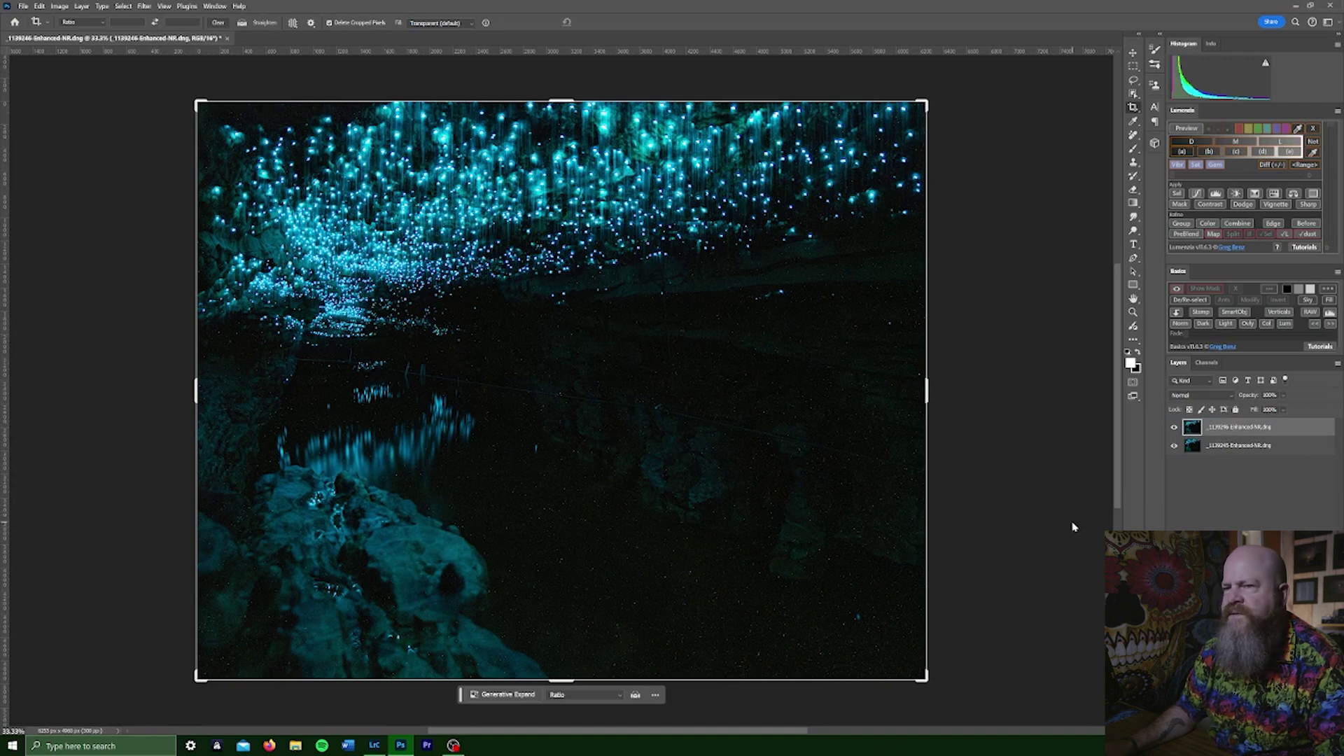
click(1230, 715)
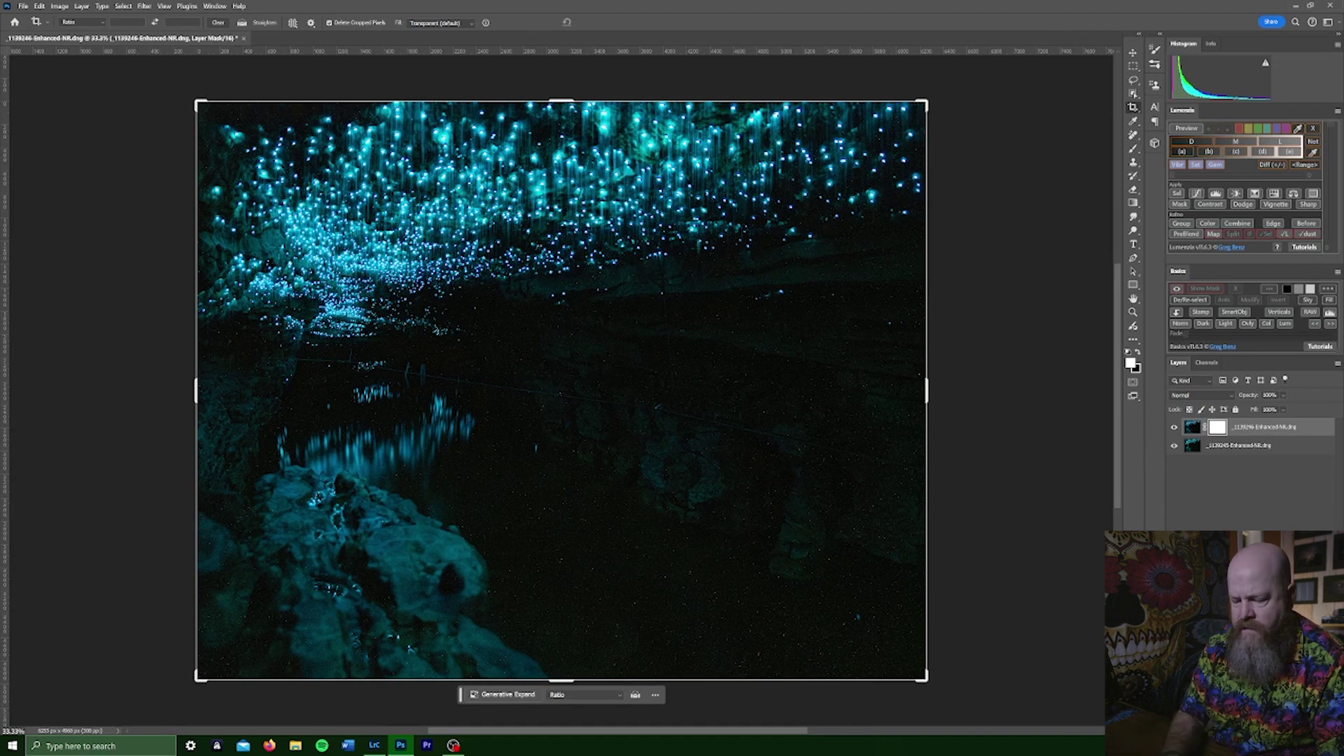
key(ctrl+i)
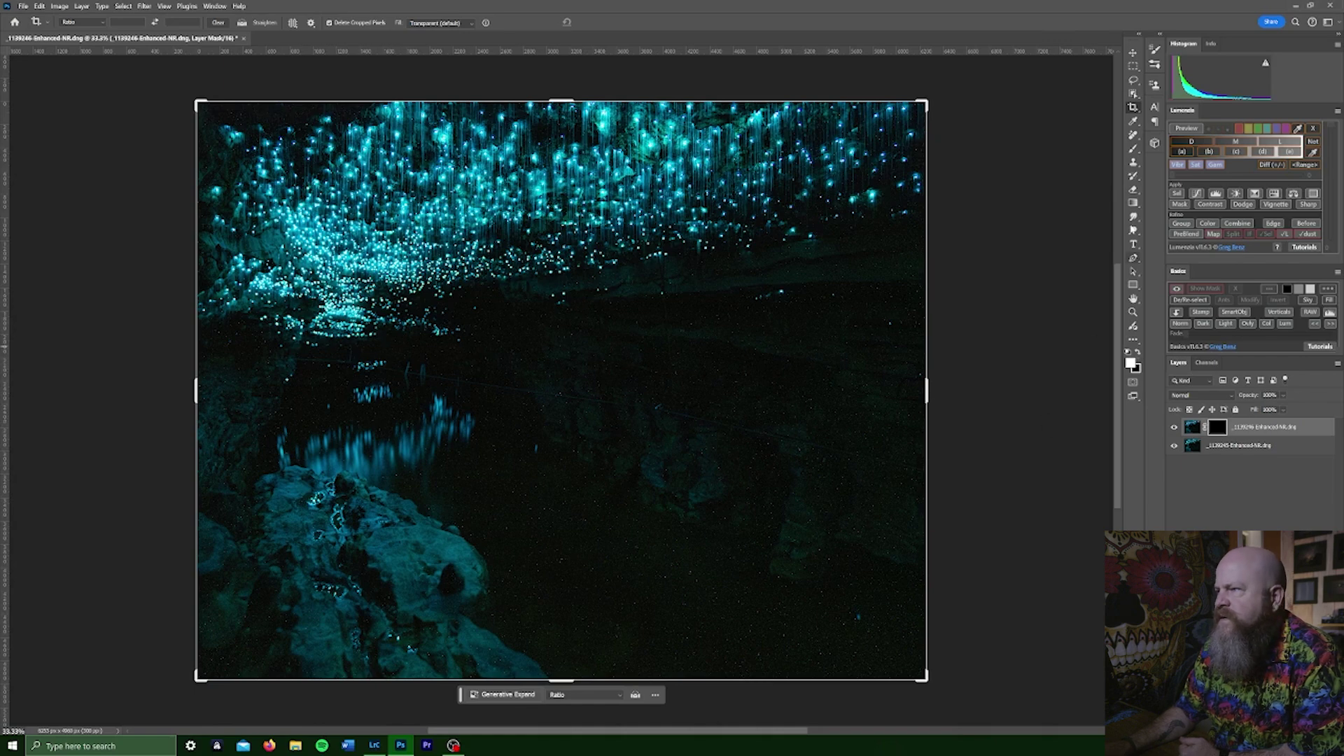
Paint white on the mask with an enlarged brush to reveal the top layer over the glowworm glow.
click(1133, 149)
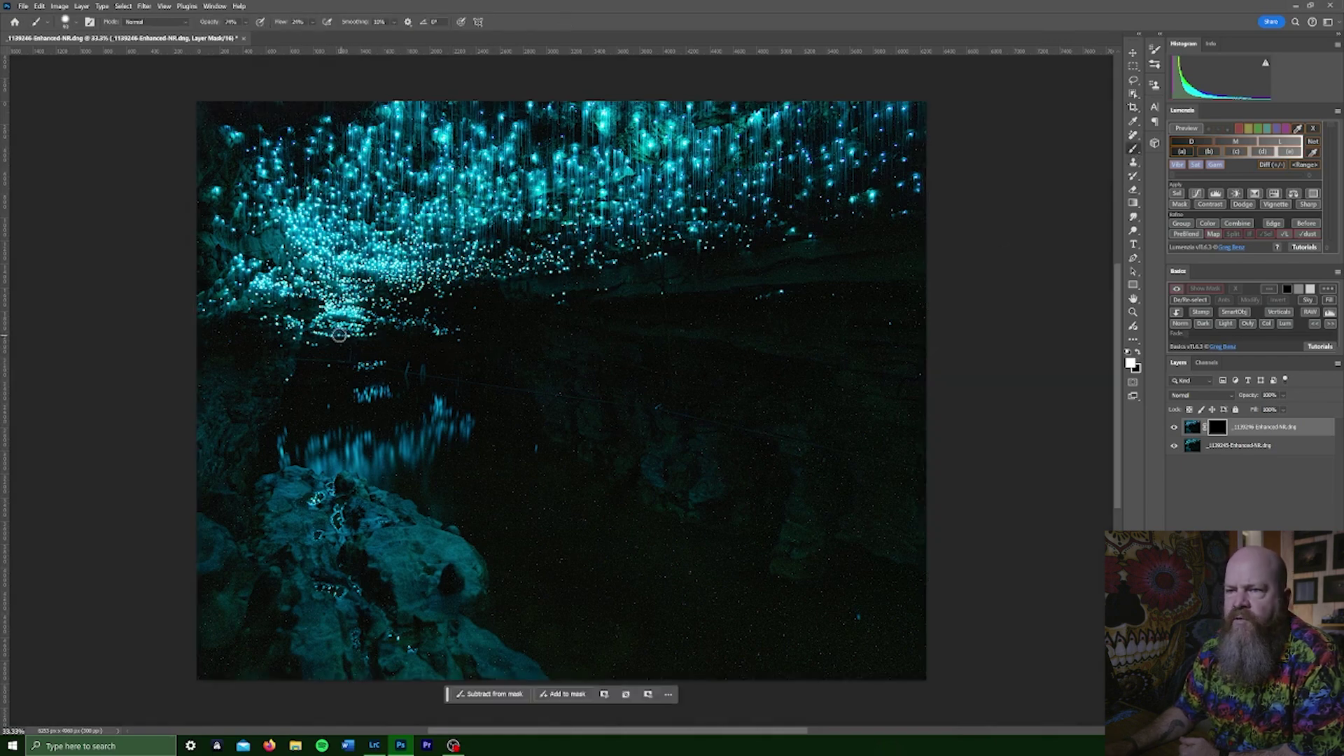
key(bracketright)
key(bracketright)
key(bracketright)
key(bracketright)
key(bracketright)
key(bracketright)
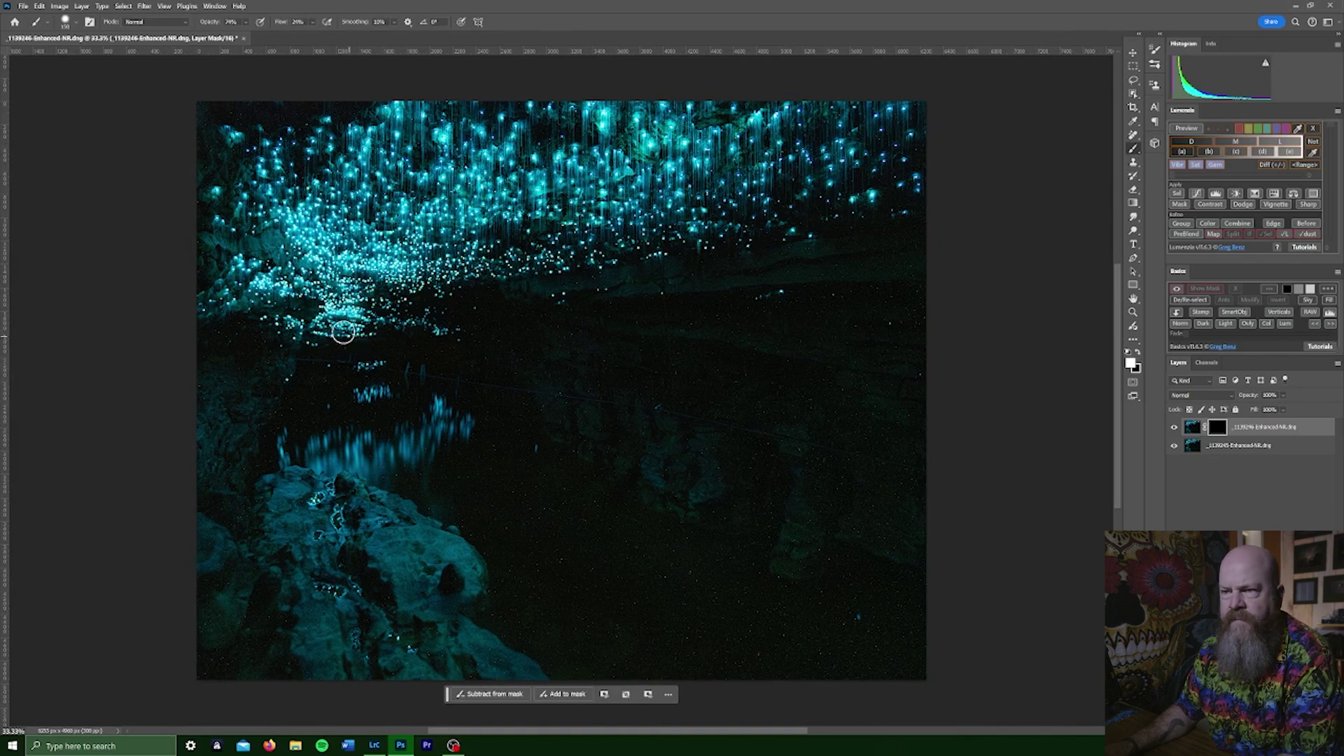
mouse_move(345, 321)
mouse_down()
mouse_move(464, 315)
mouse_move(309, 324)
mouse_move(390, 317)
mouse_move(357, 322)
mouse_move(305, 273)
mouse_move(339, 297)
mouse_move(570, 285)
mouse_move(435, 303)
mouse_move(365, 273)
mouse_move(296, 288)
mouse_move(347, 264)
mouse_move(444, 295)
mouse_up()
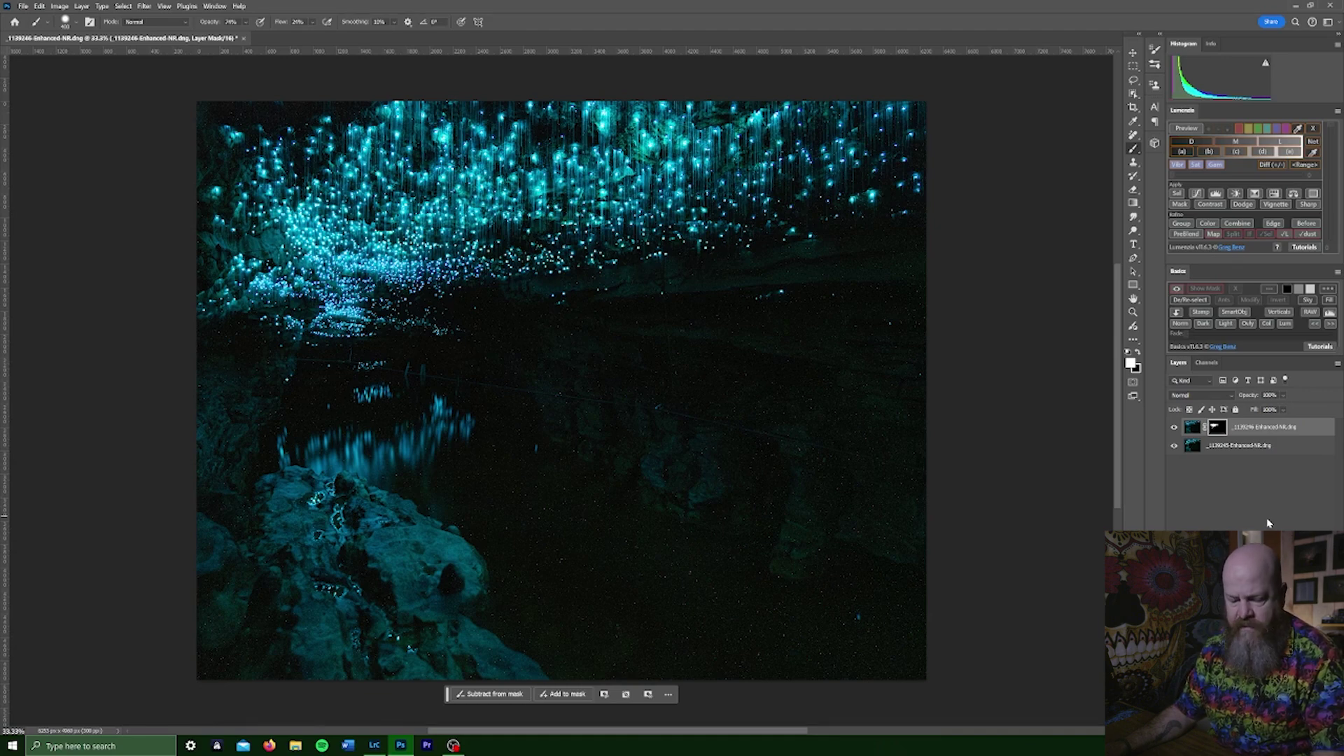
Stamp all visible layers into a new Layer 1 and duplicate it.
key(ctrl+shift+alt+e)
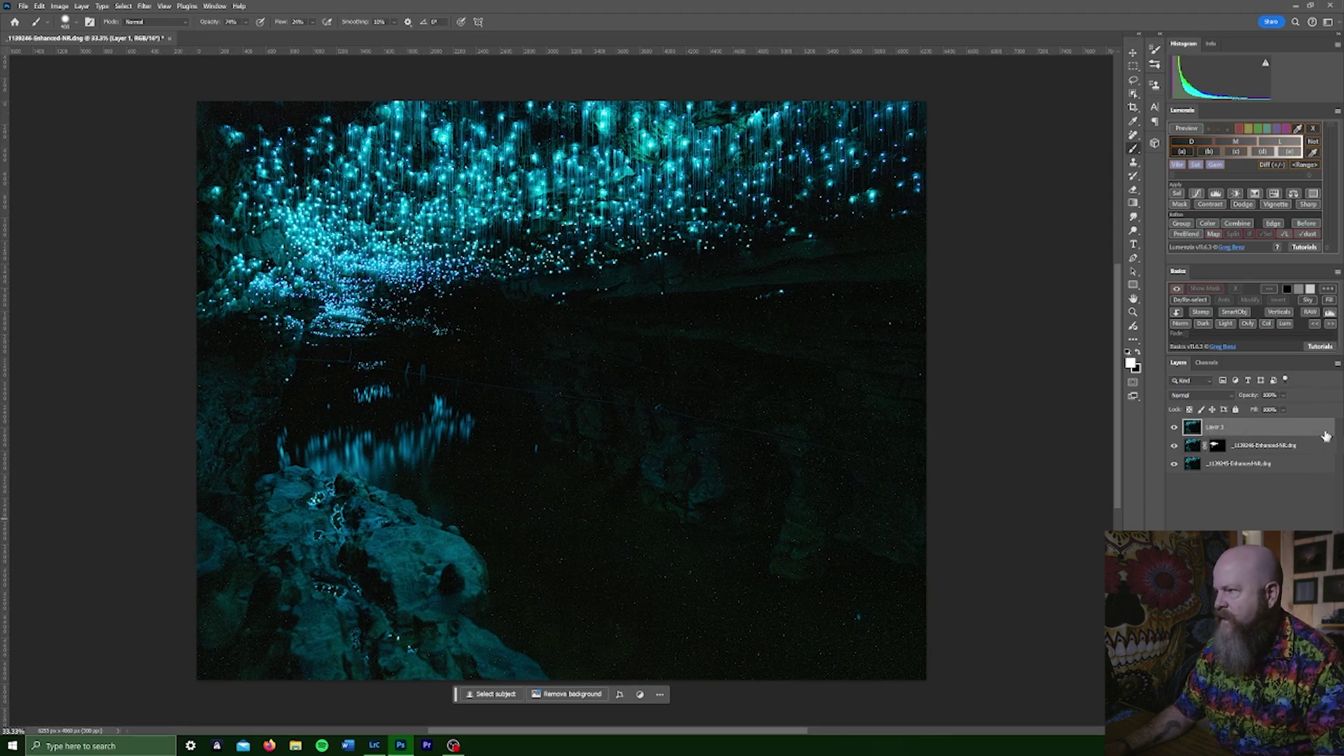
key(ctrl+j)
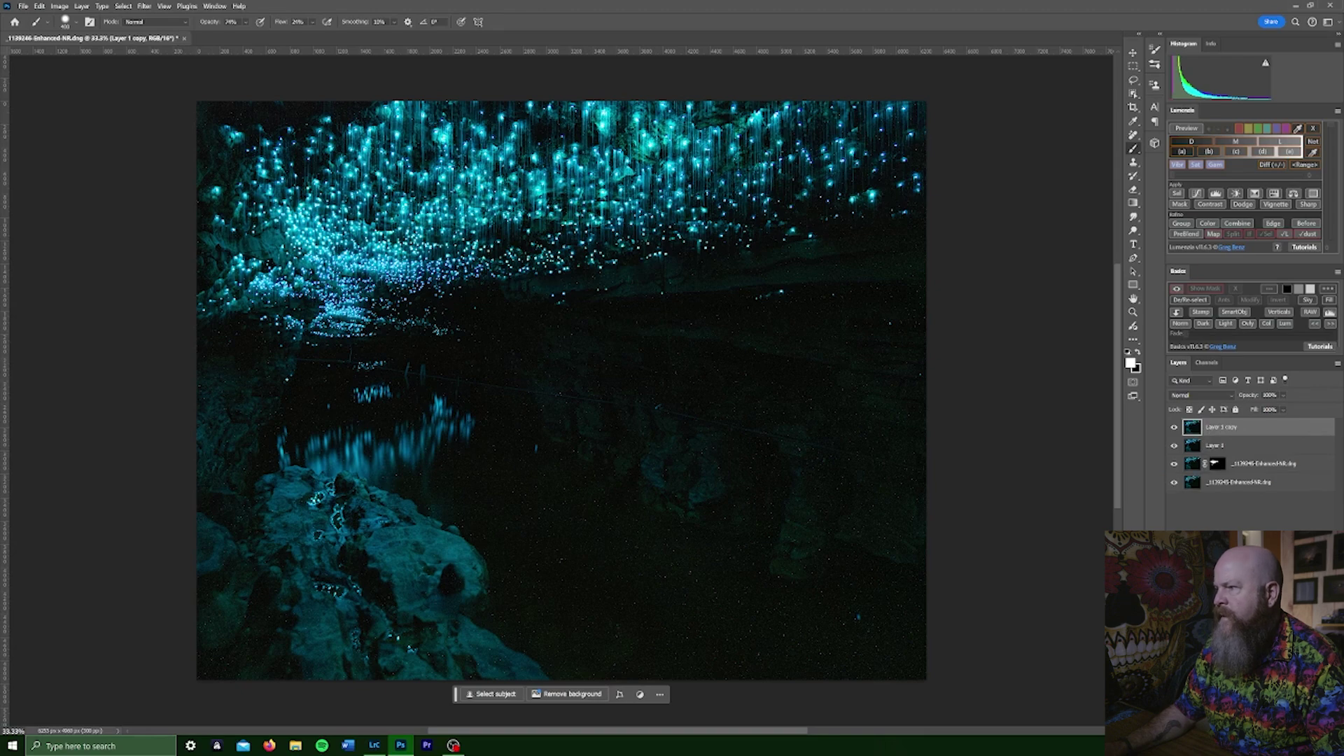
double_click(1224, 427)
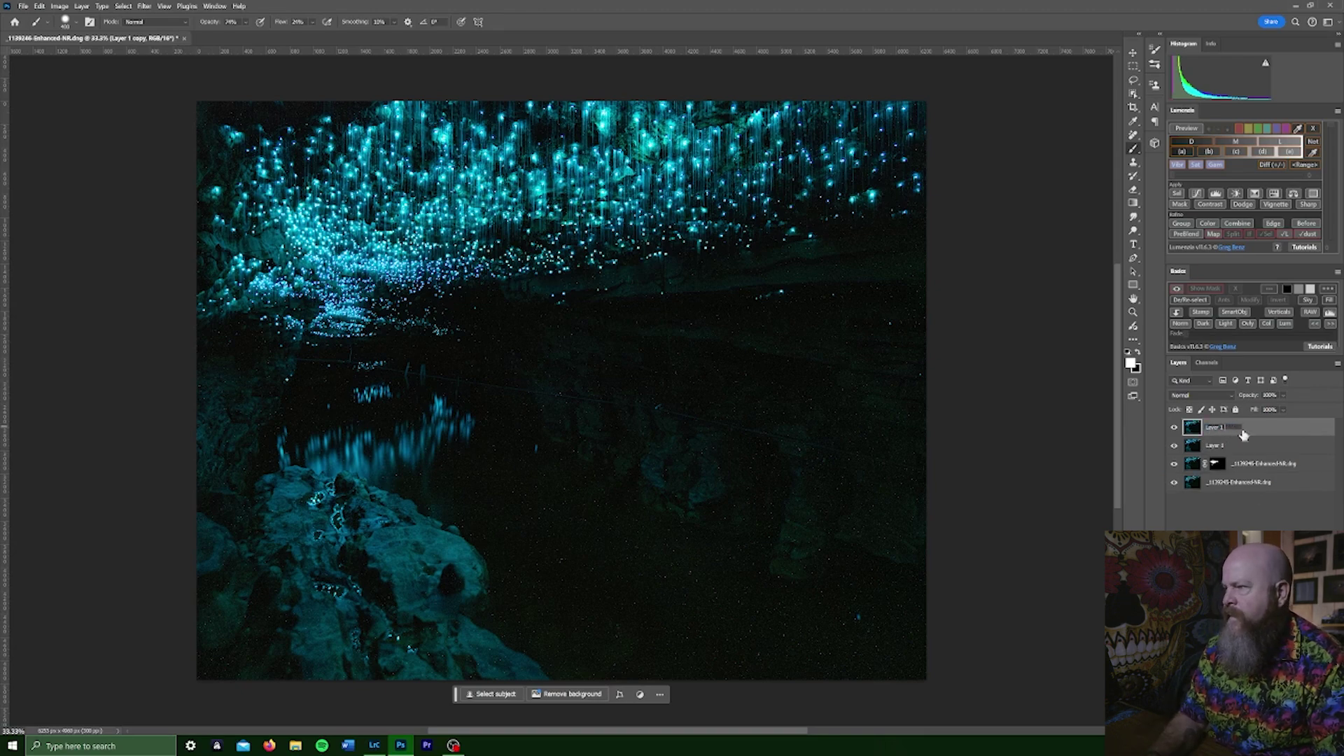
Rename the top duplicate layer to 'Layer 1 D&S'.
text(&B)
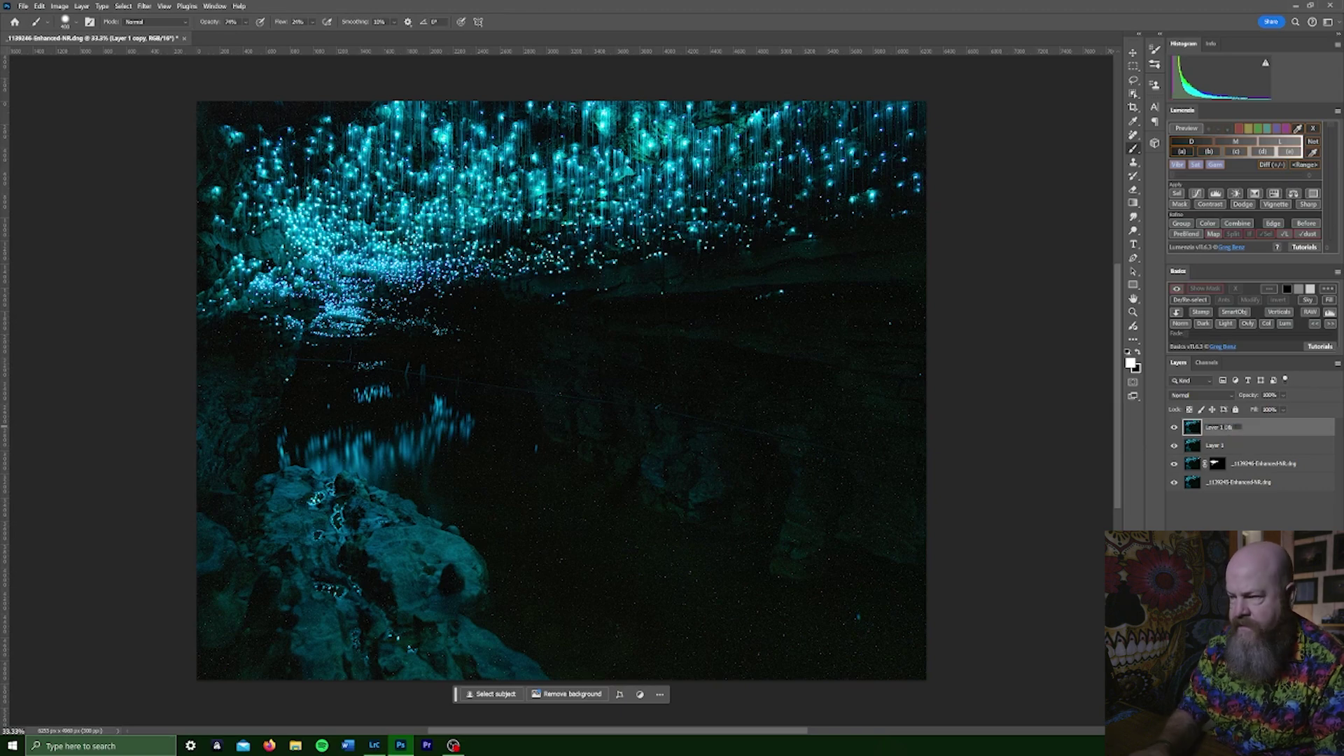
click(1207, 526)
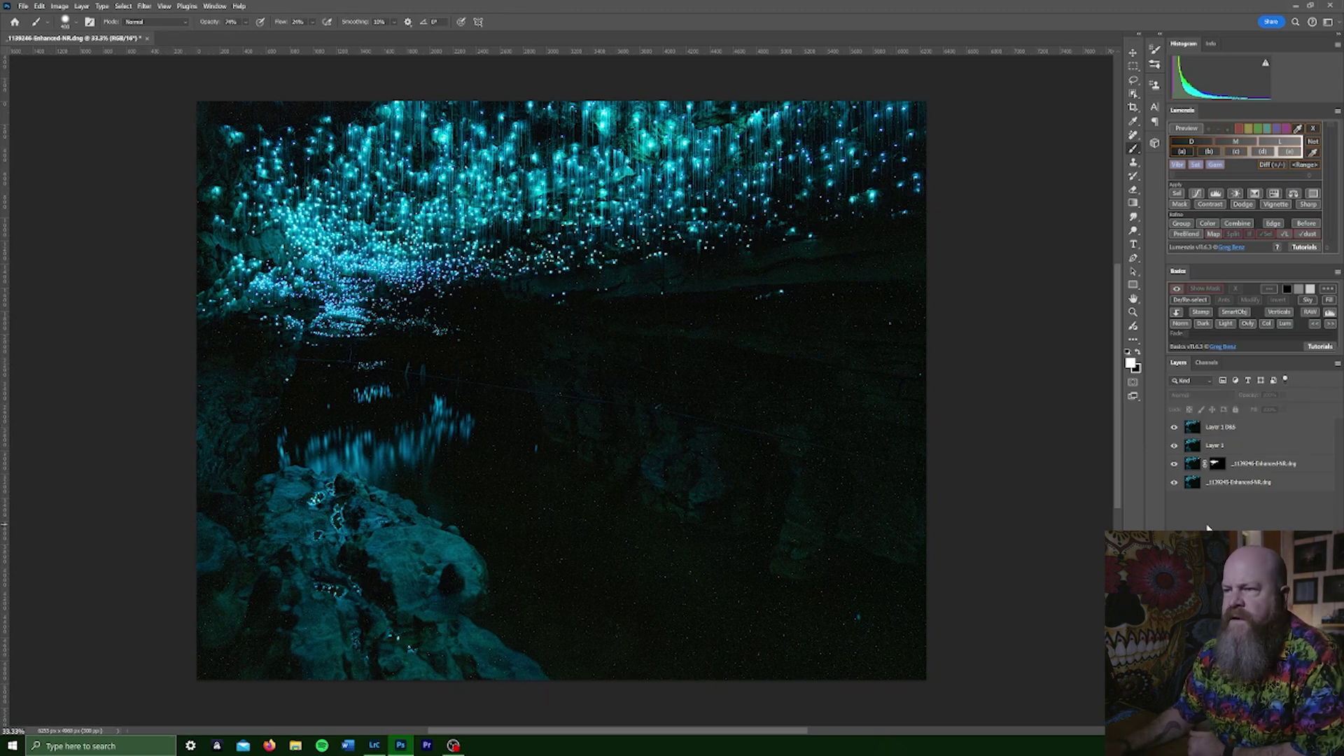
click(1227, 428)
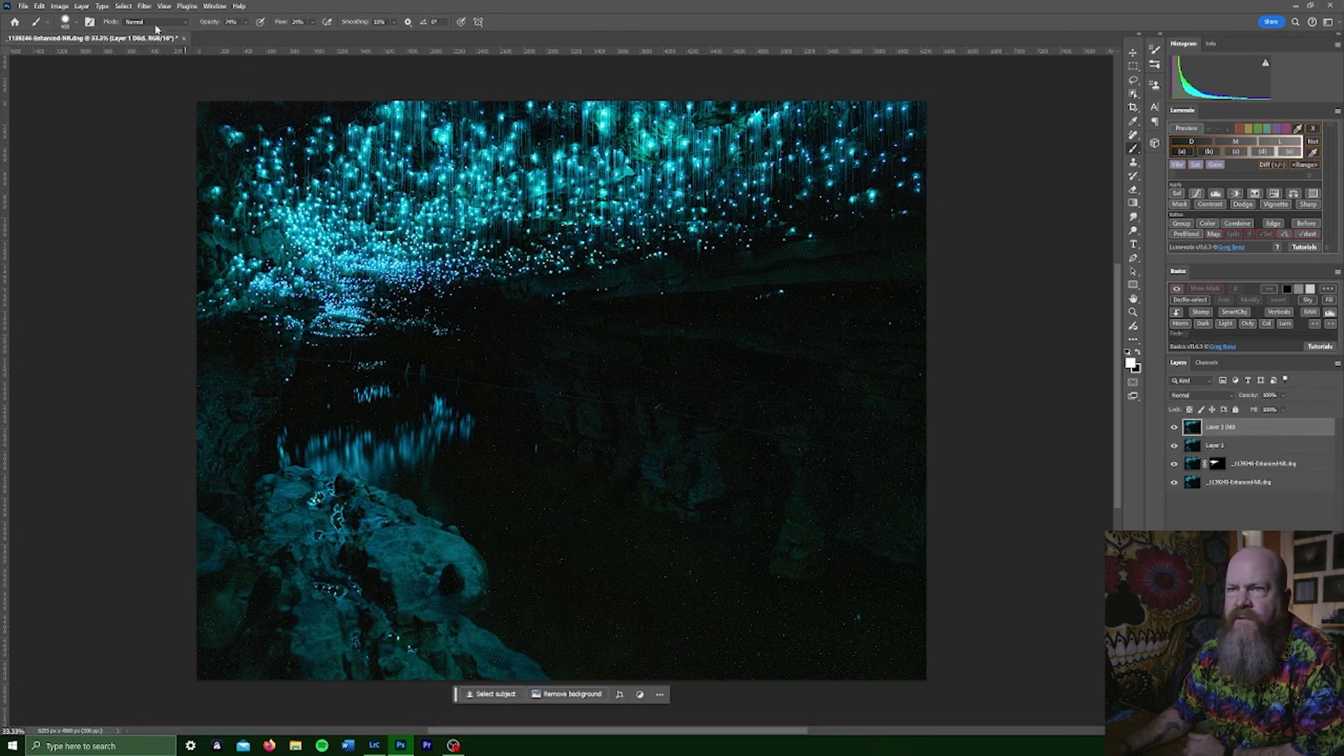
Apply Dust & Scratches with Radius 2 and Threshold 30 to Layer 1 D&S.
click(143, 6)
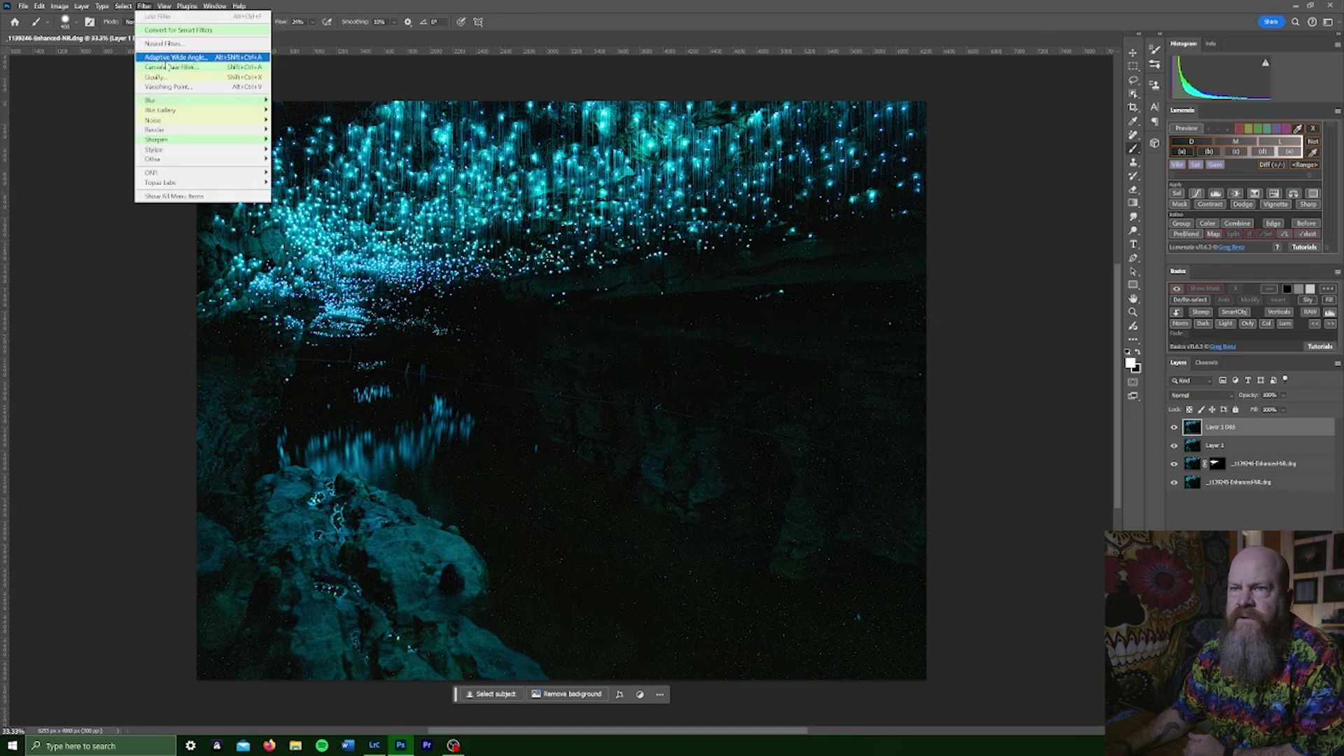
mouse_move(208, 121)
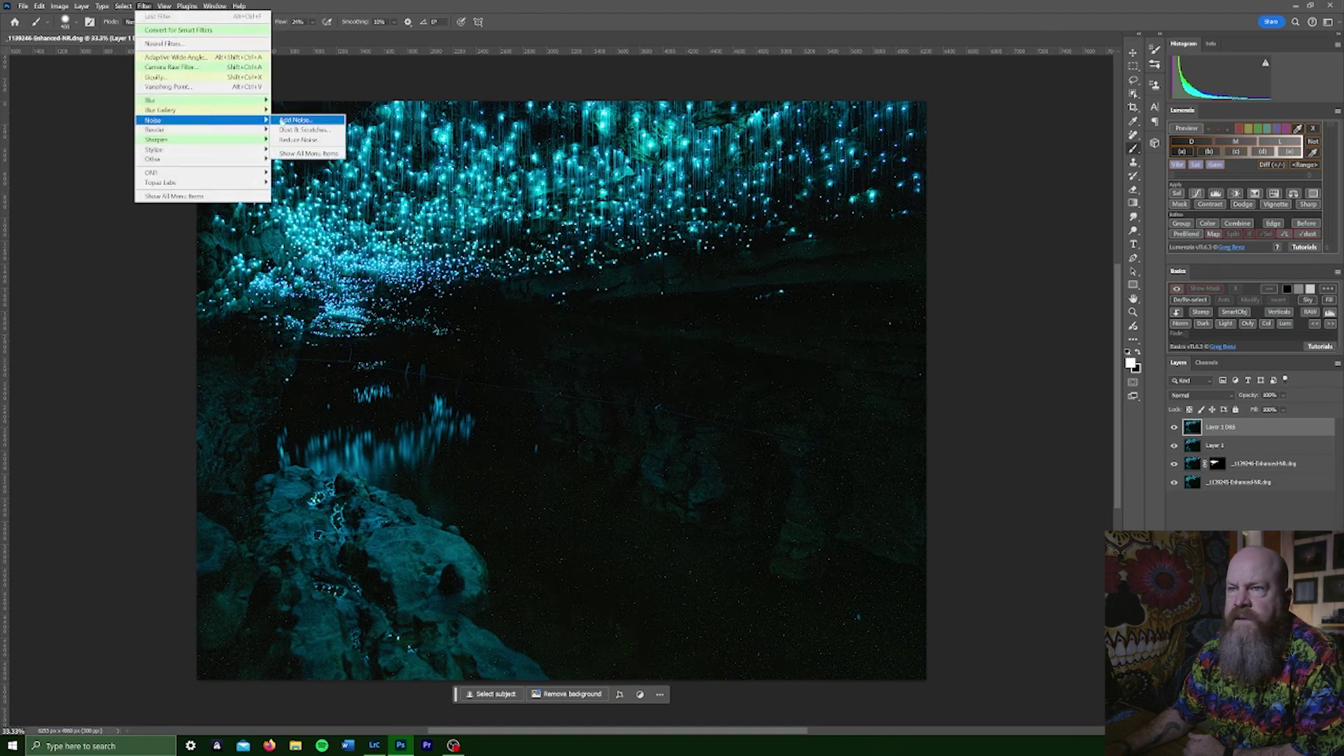
click(303, 130)
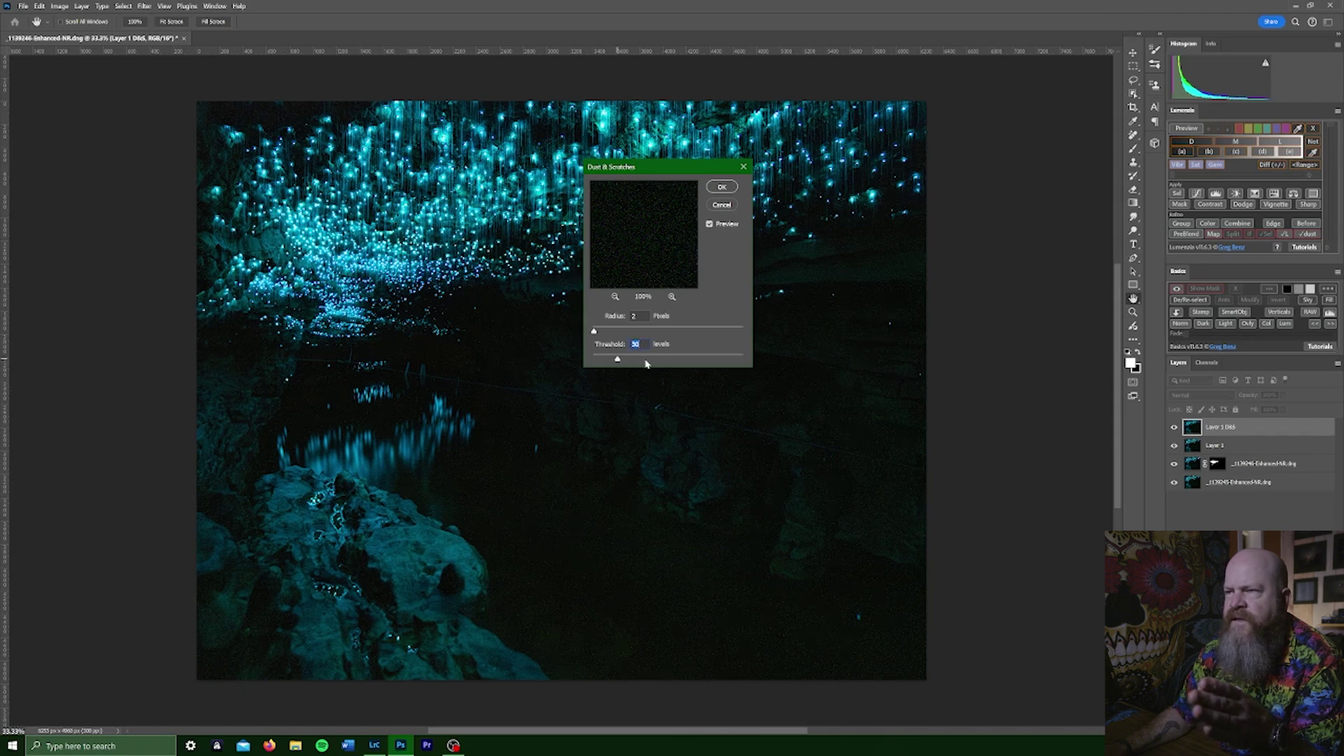
click(722, 187)
key(b)
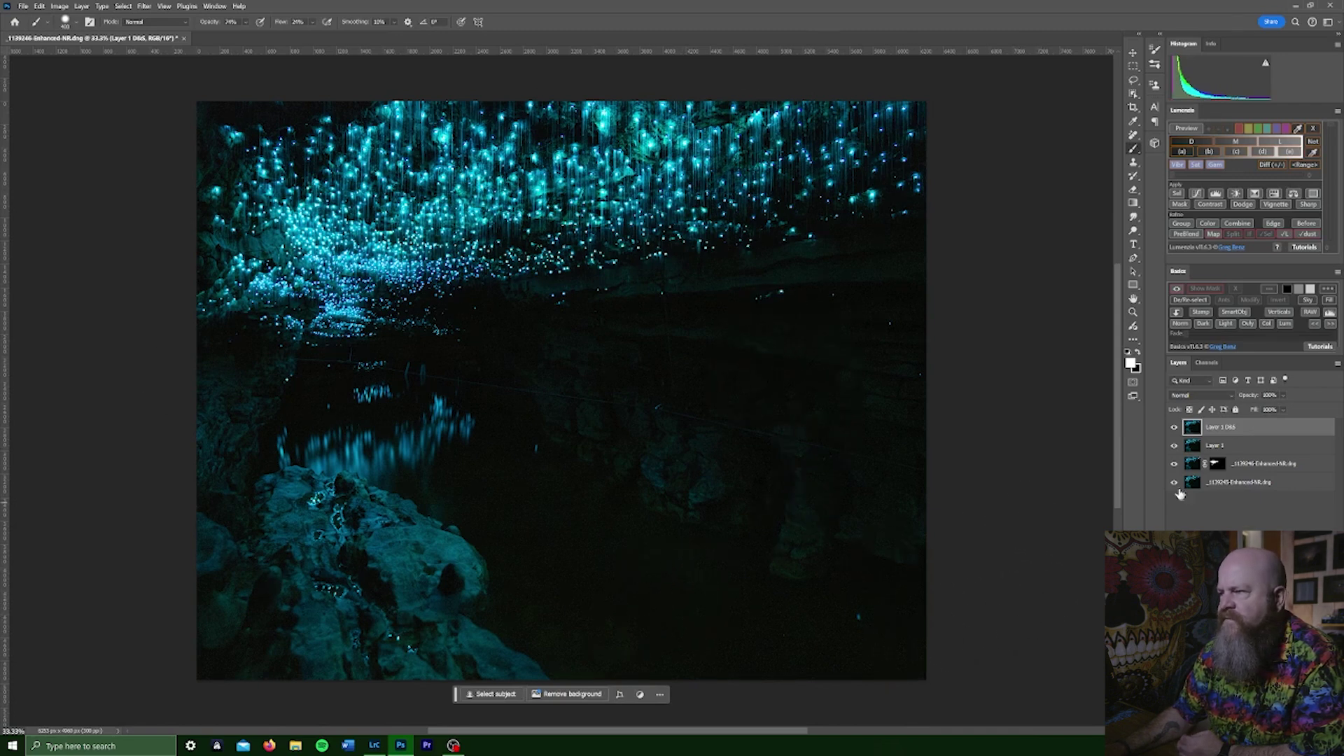
Toggle Layer 1 D&S visibility to compare the filtered result against the original.
click(1175, 430)
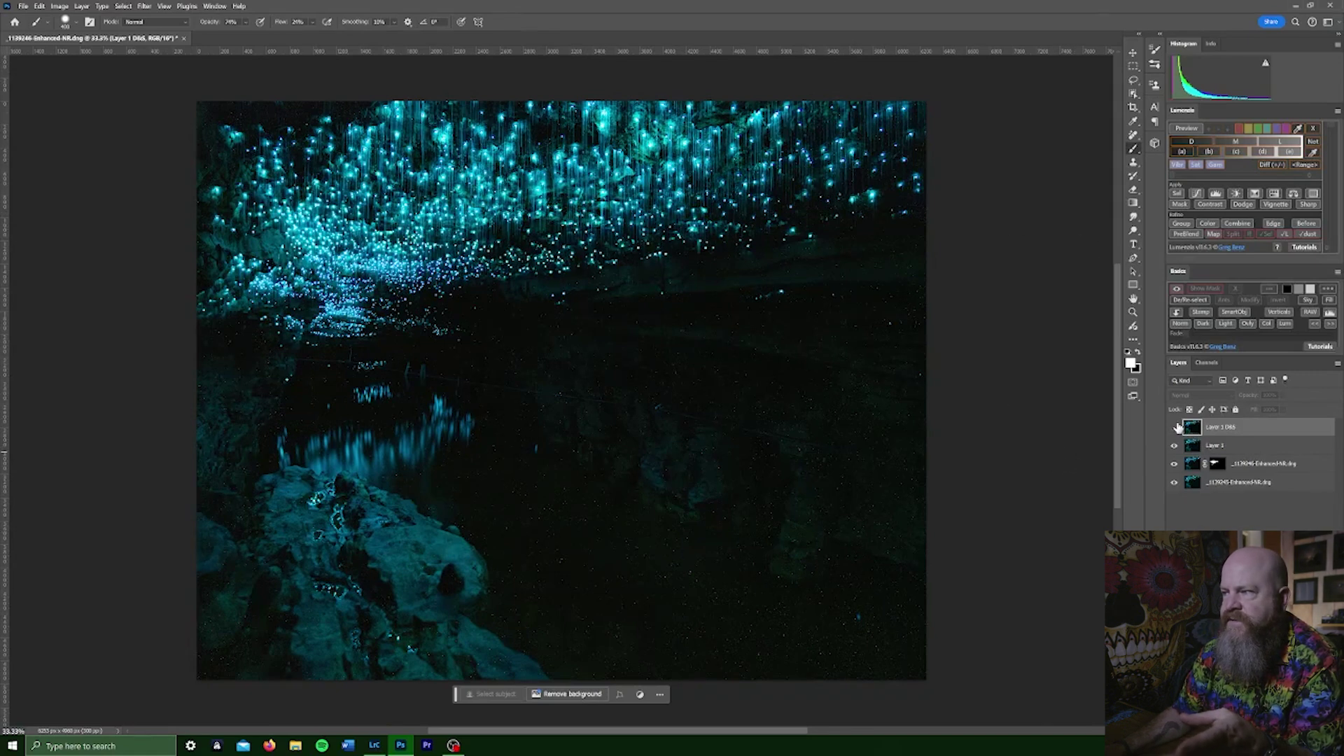
click(1175, 427)
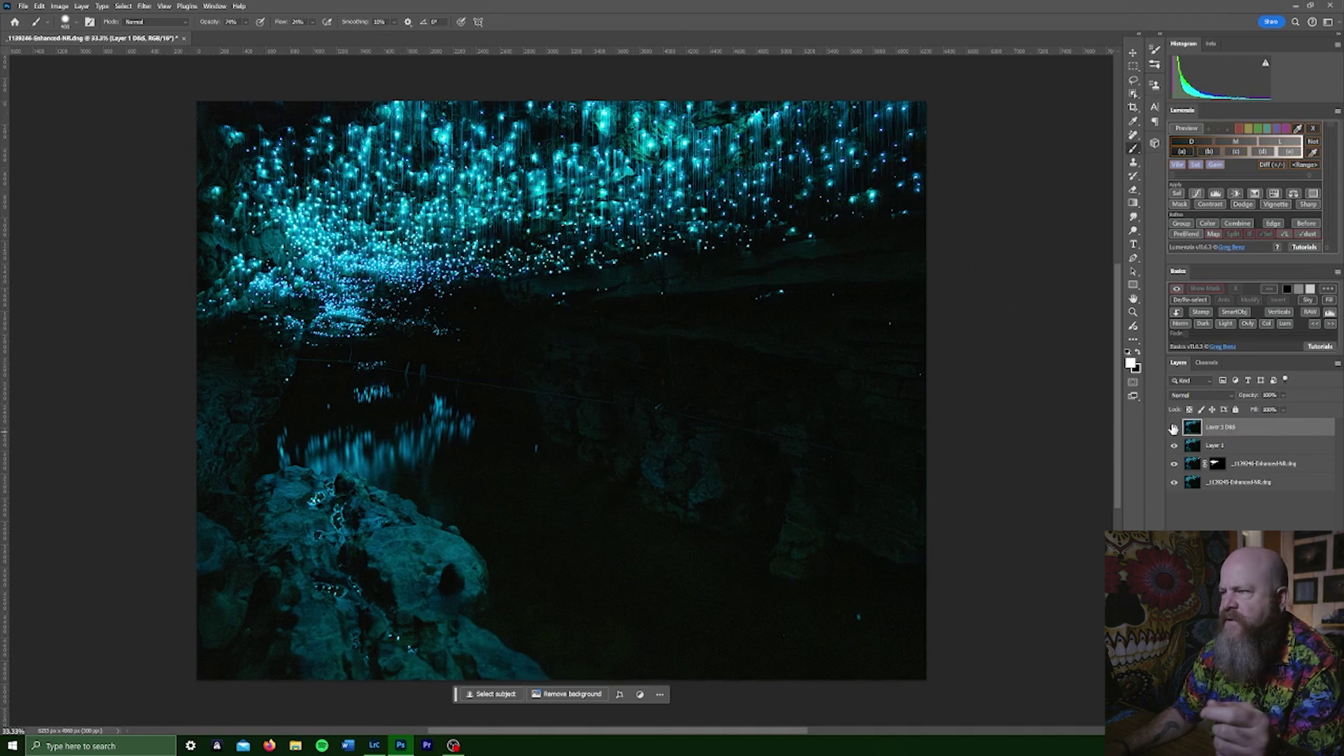
click(1174, 428)
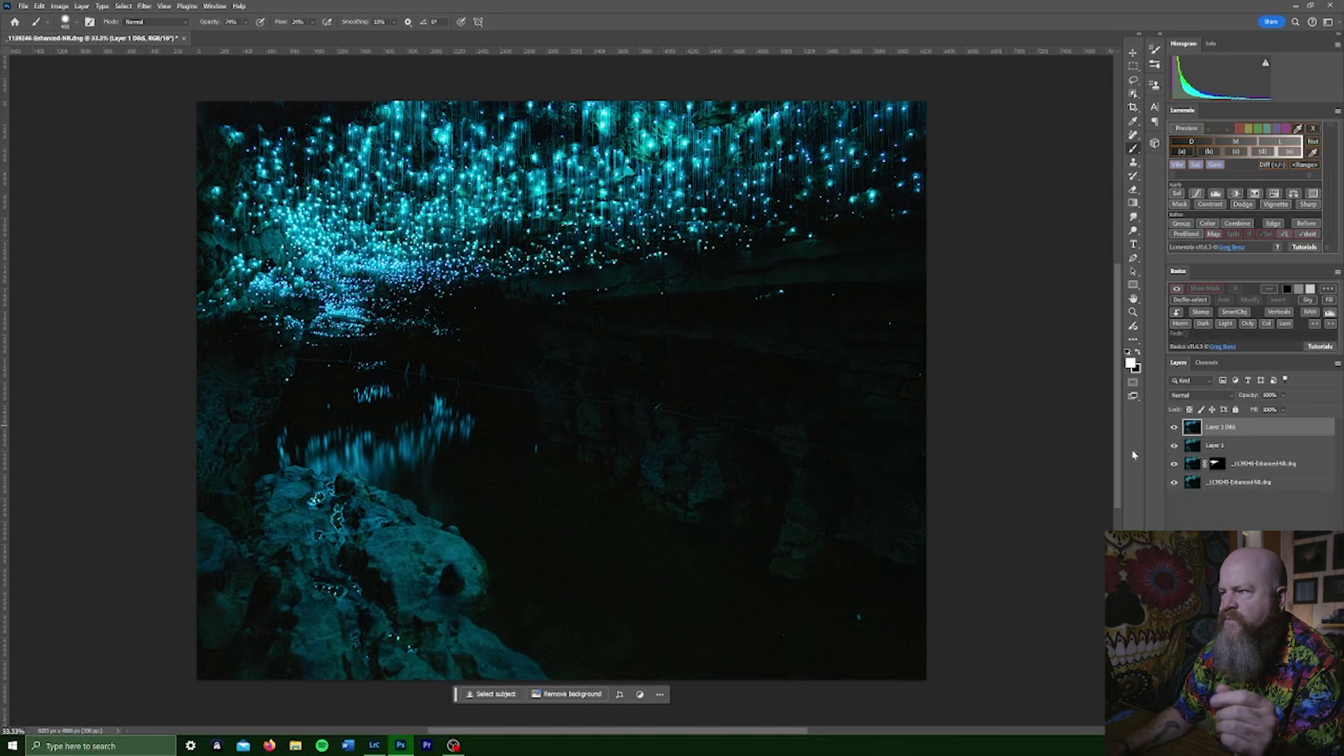
Add a black, hide-all layer mask to Layer 1 D&S.
key(bracketright)
key(bracketright)
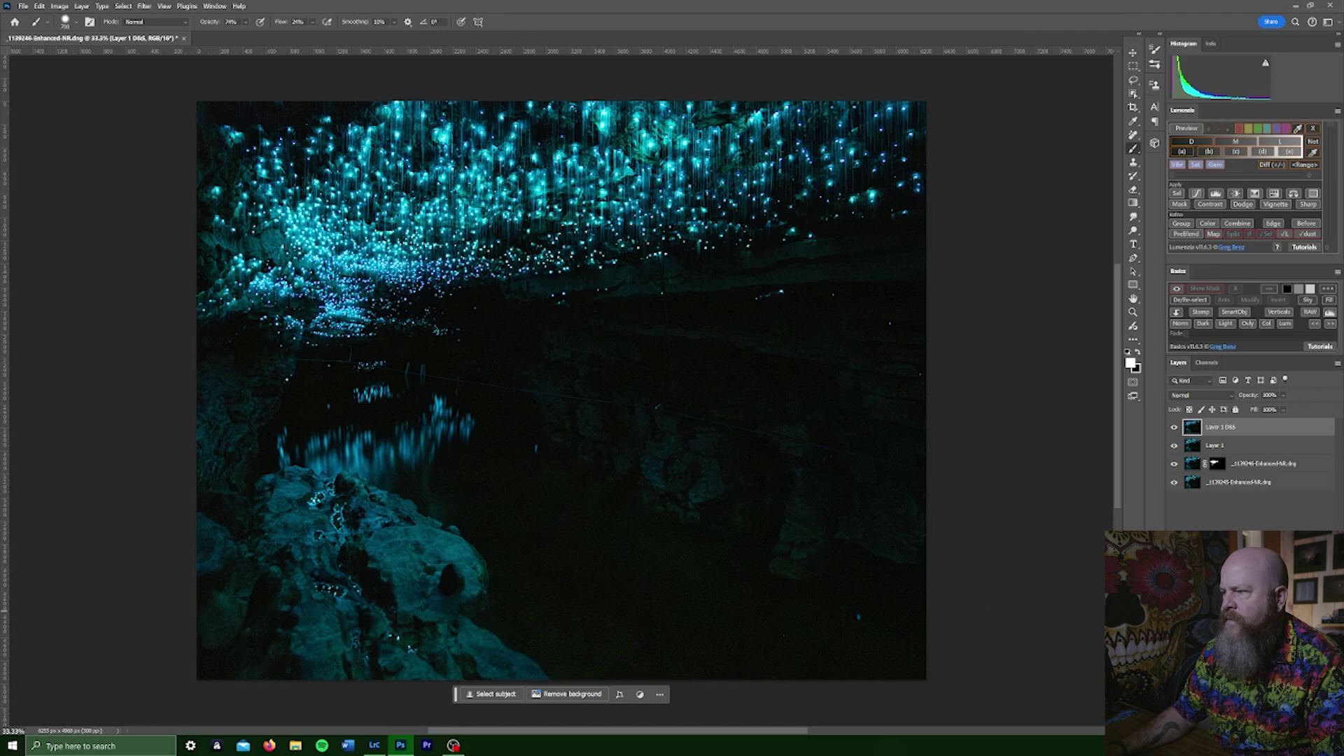
key(ctrl+alt+m)
key(ctrl+i)
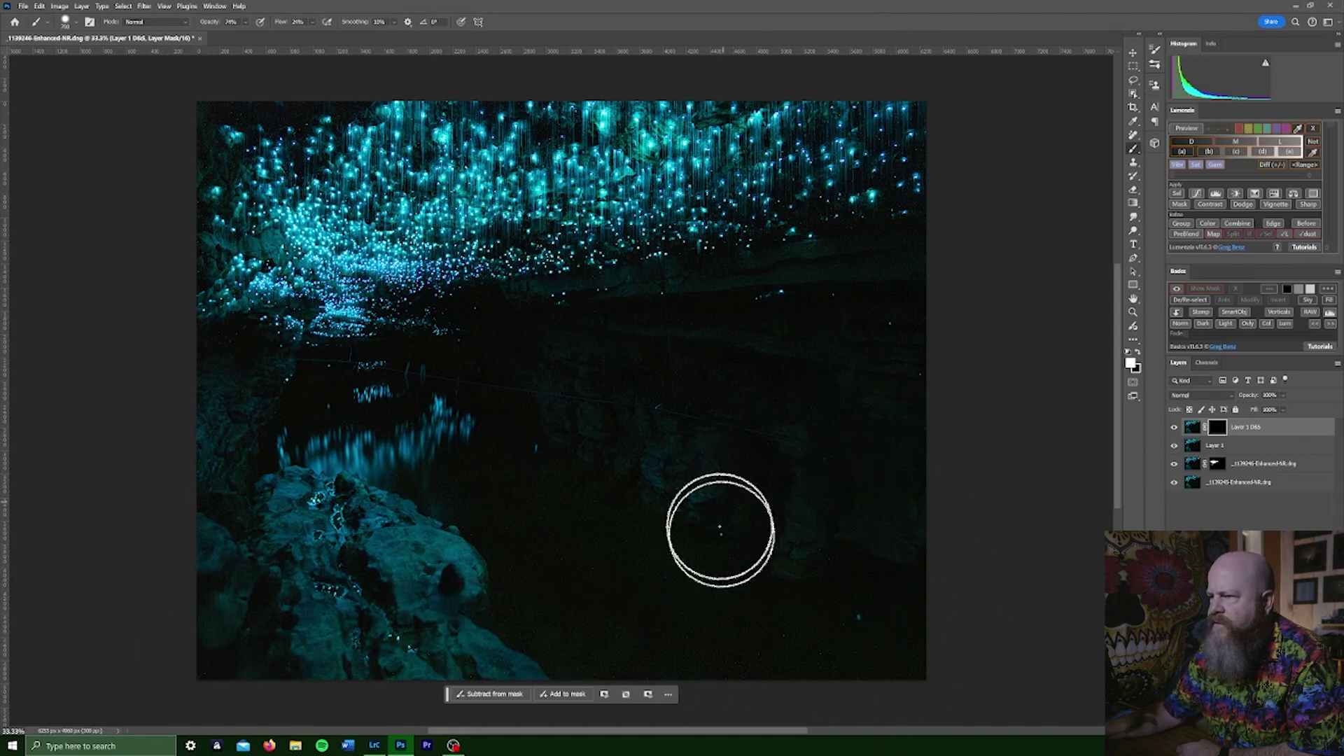
Invert the Layer 1 D&S mask, shrink the brush, and stamp visible layers into Layer 2.
key(ctrl+i)
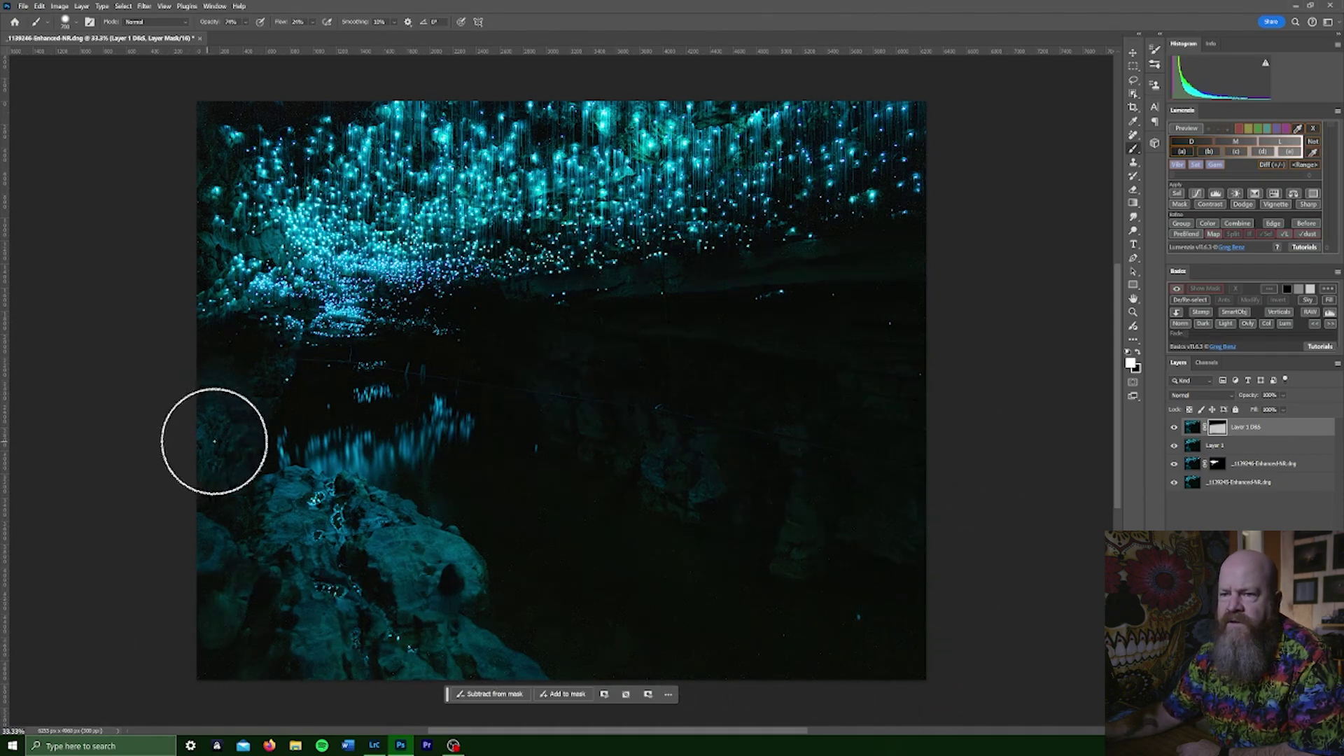
key(bracketleft)
key(bracketleft)
key(bracketleft)
key(bracketleft)
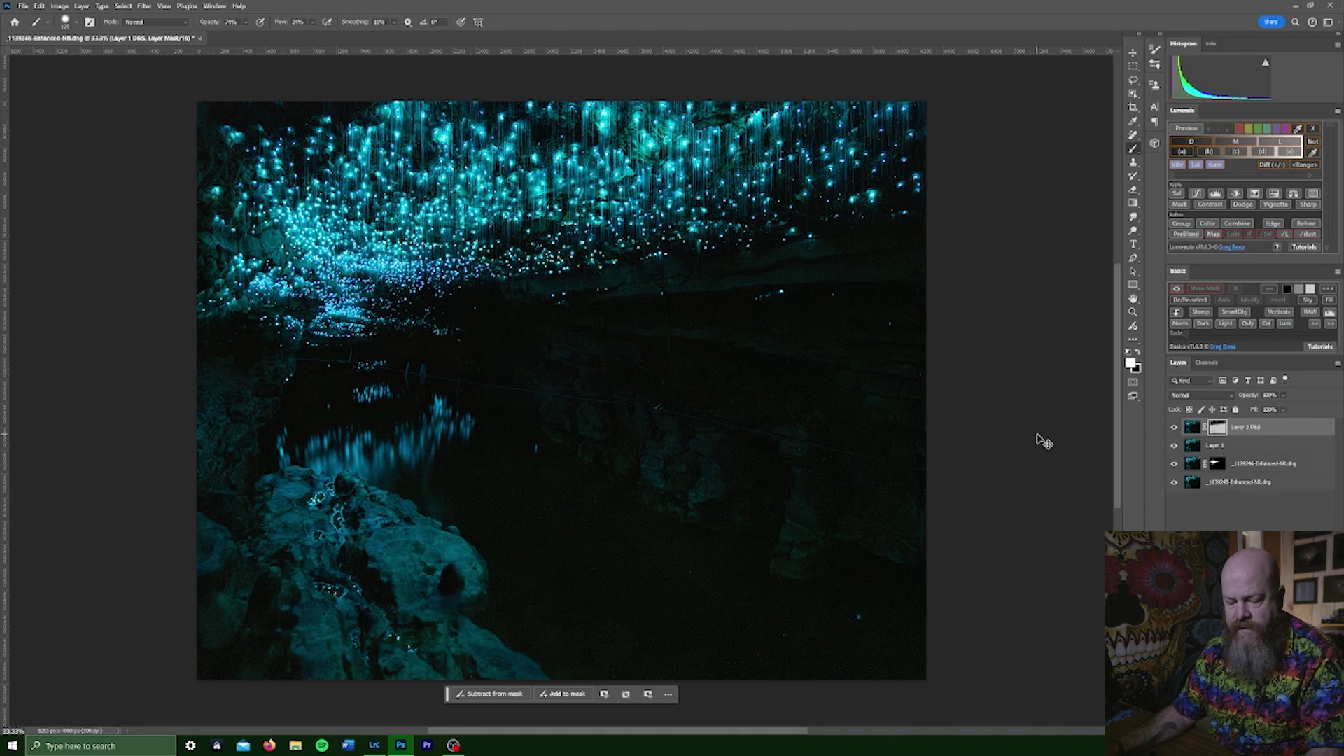
key(ctrl+shift+alt+e)
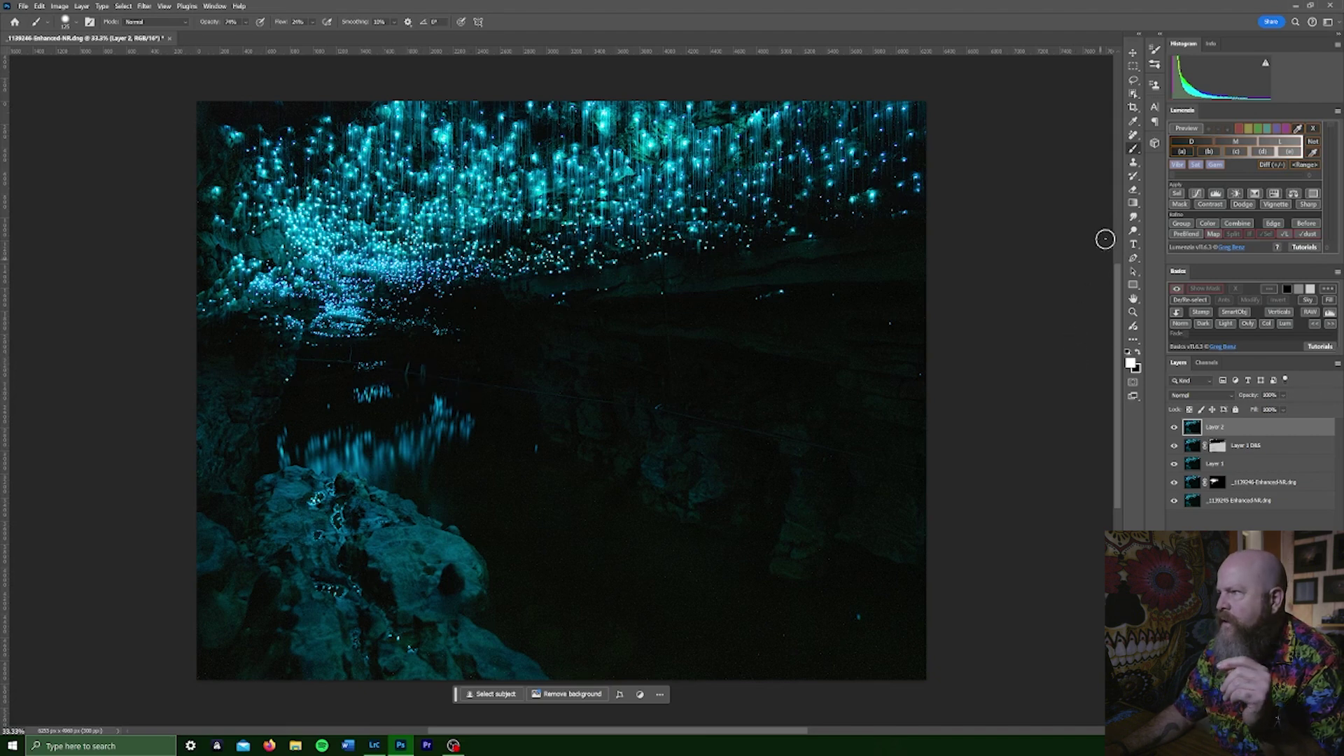
Remove the stray line, streaks and specks in the dark cave water with the Remove tool.
click(1134, 136)
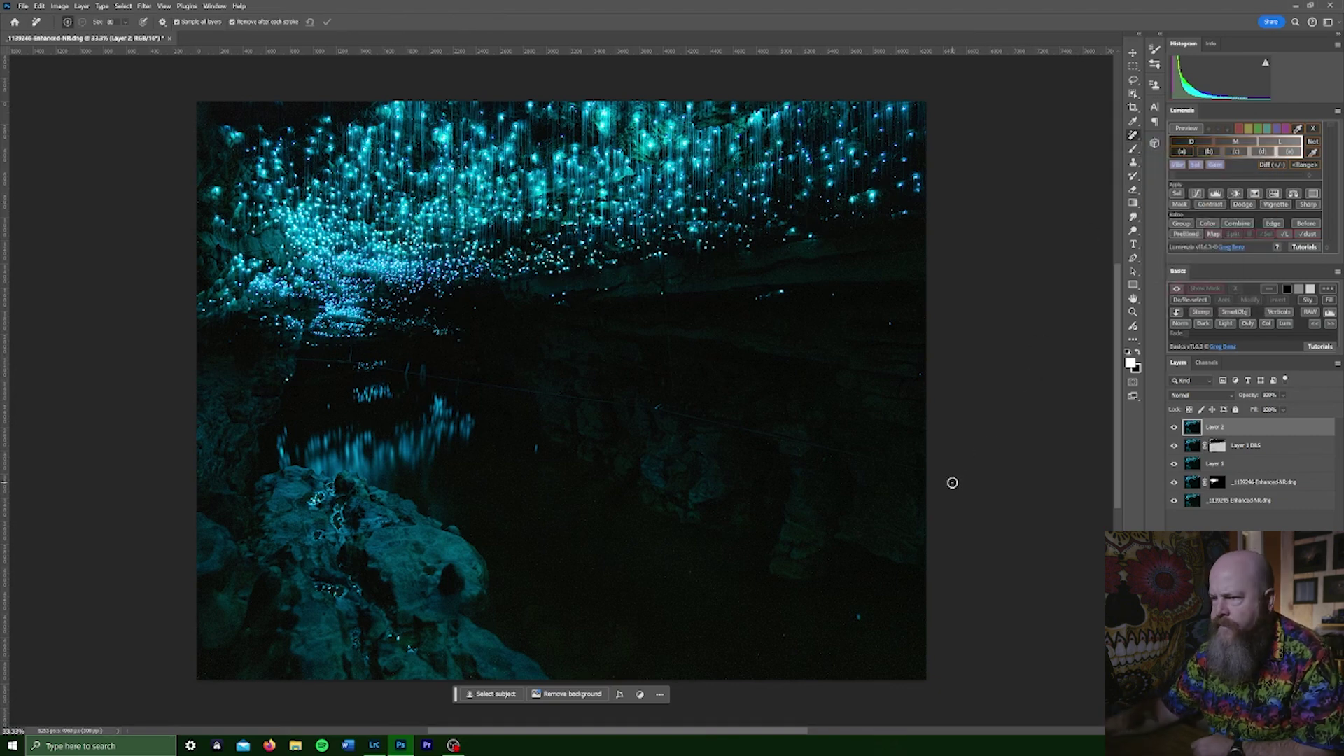
drag(297, 358, 348, 361)
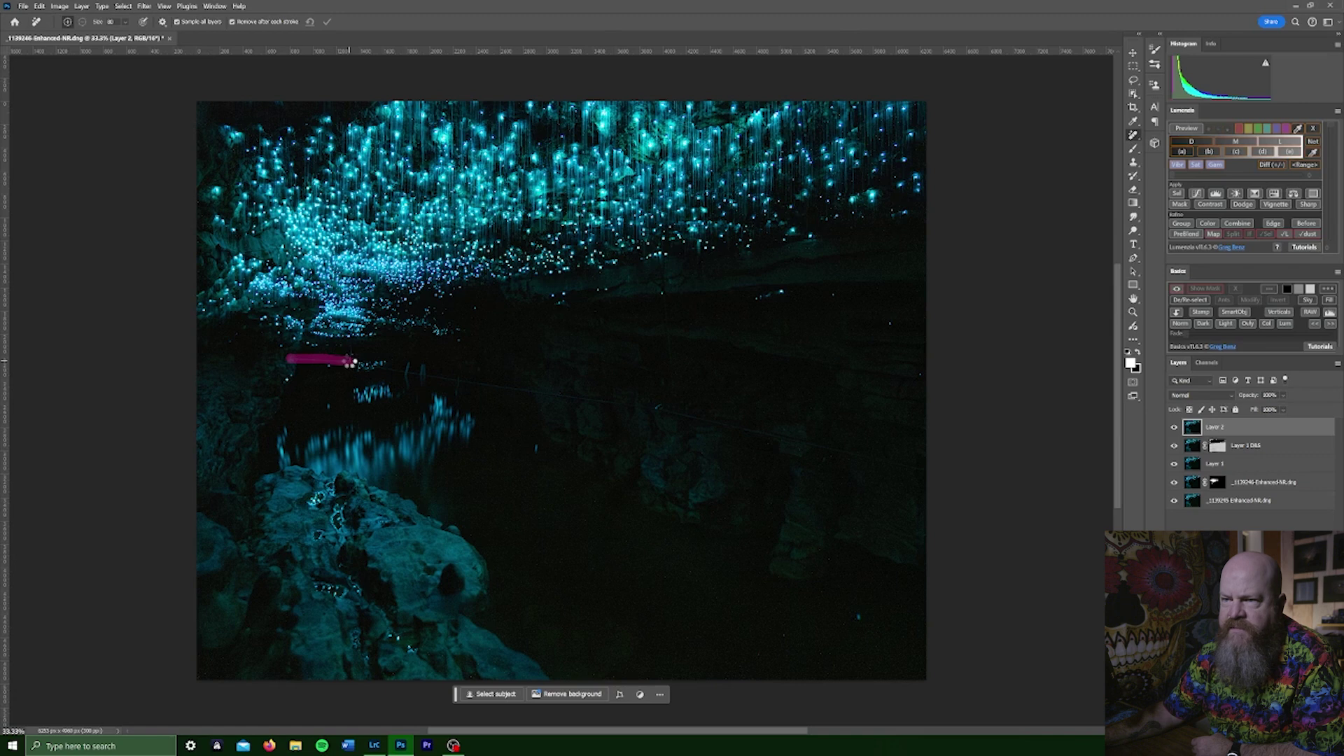
drag(350, 361, 352, 362)
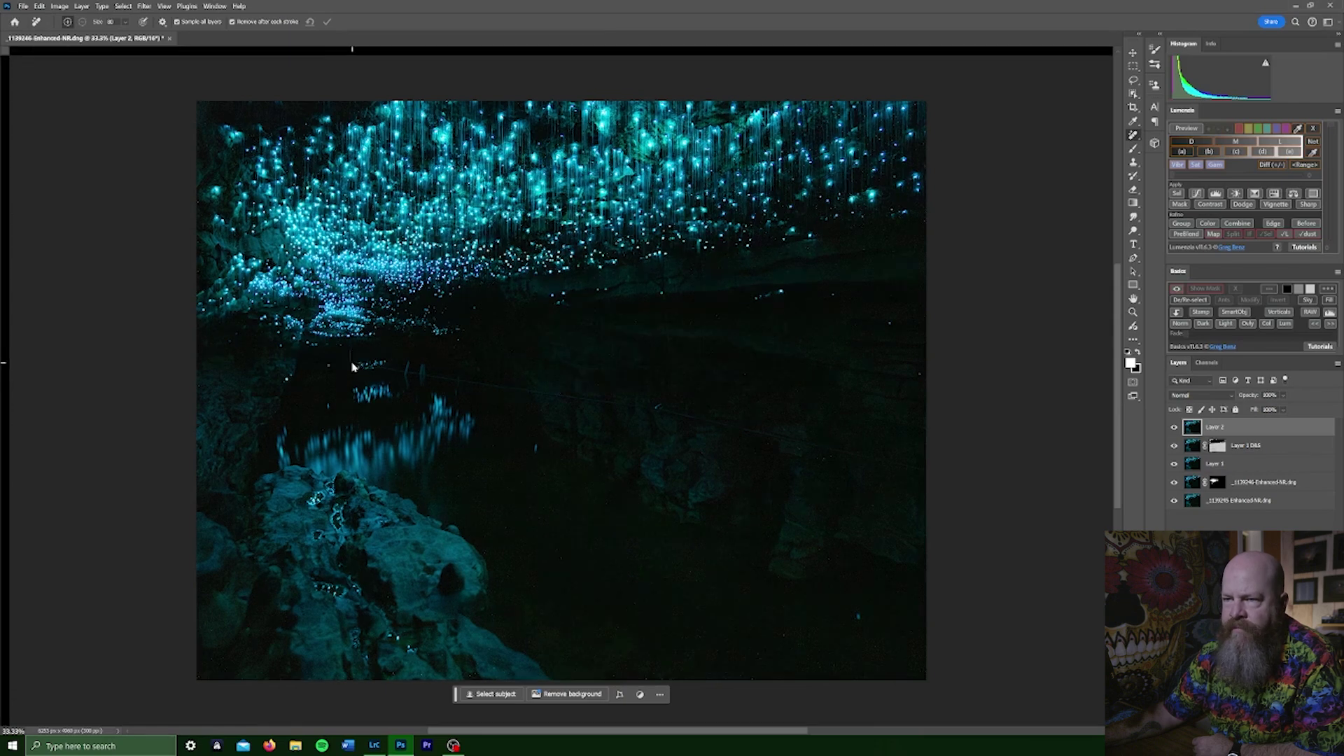
mouse_move(376, 367)
mouse_down()
mouse_move(662, 409)
mouse_move(935, 469)
mouse_up()
drag(657, 258, 674, 395)
key(bracketright)
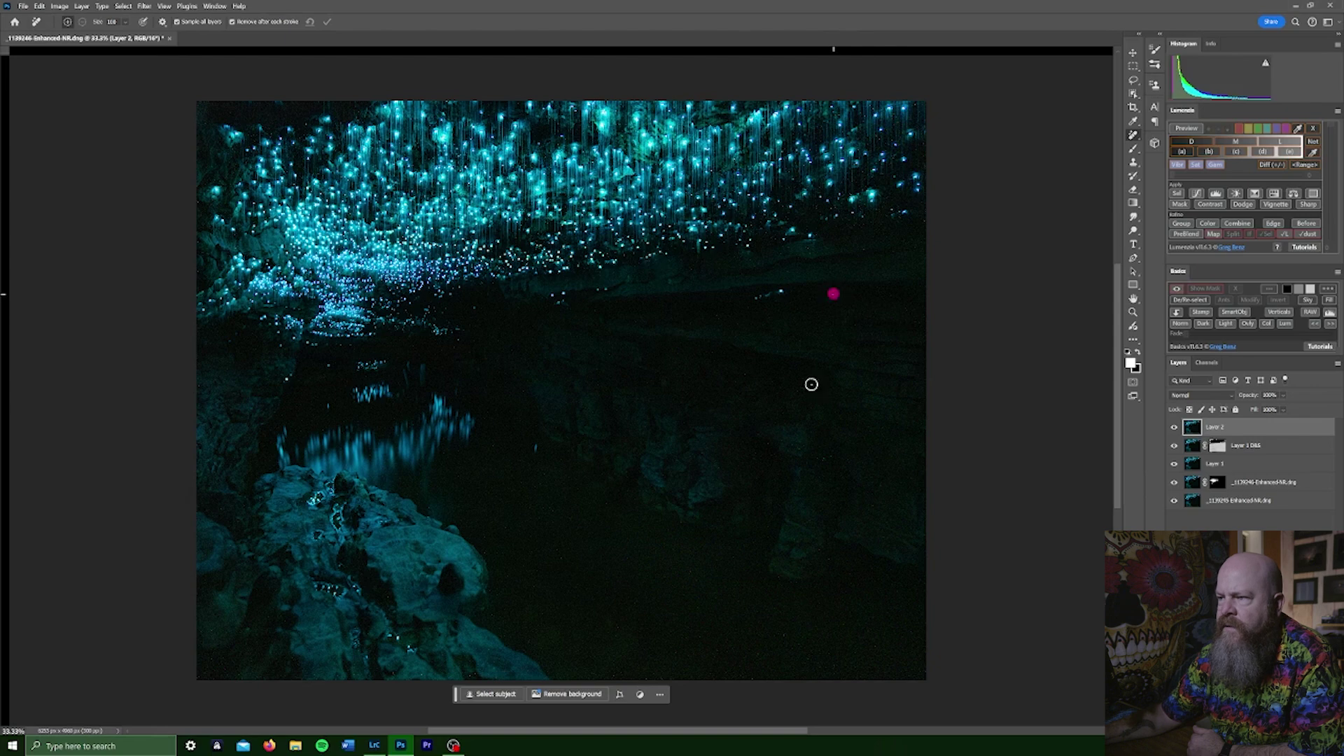
click(828, 456)
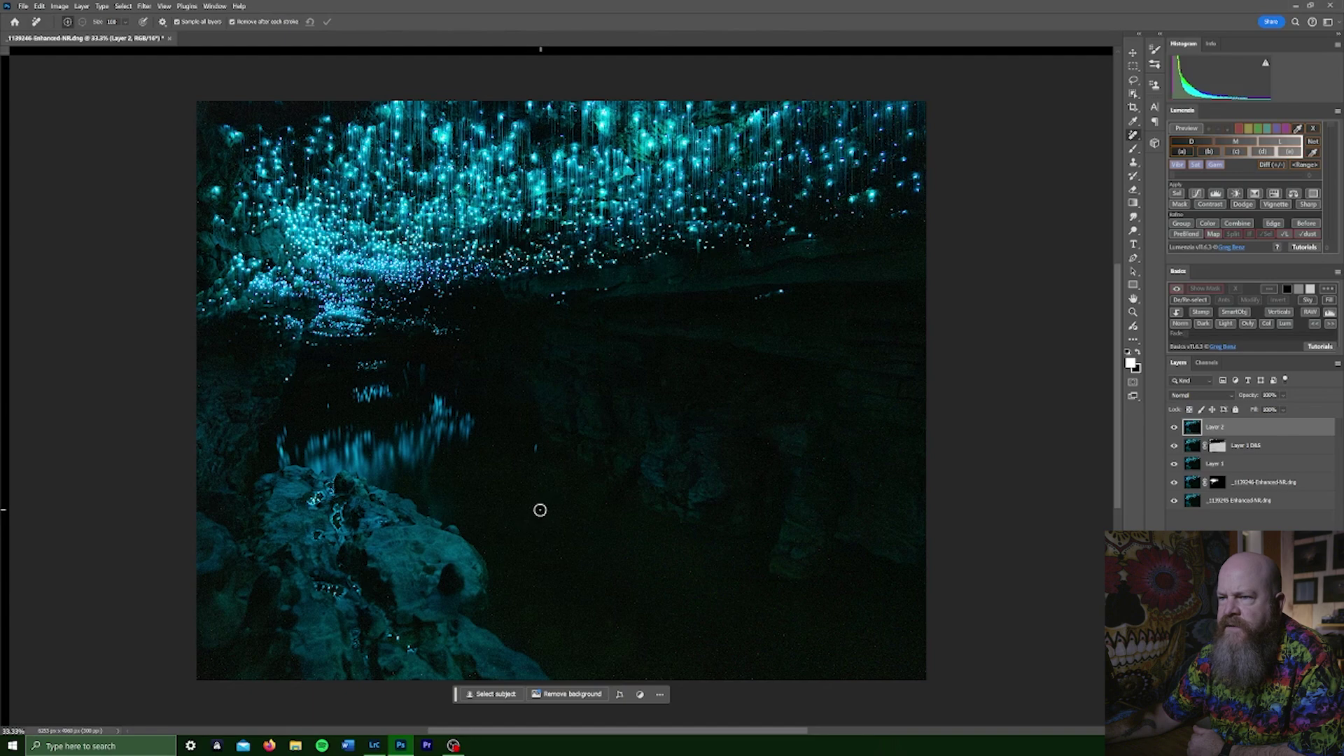
mouse_move(425, 363)
mouse_down()
mouse_move(423, 383)
mouse_move(405, 366)
mouse_move(408, 387)
mouse_up()
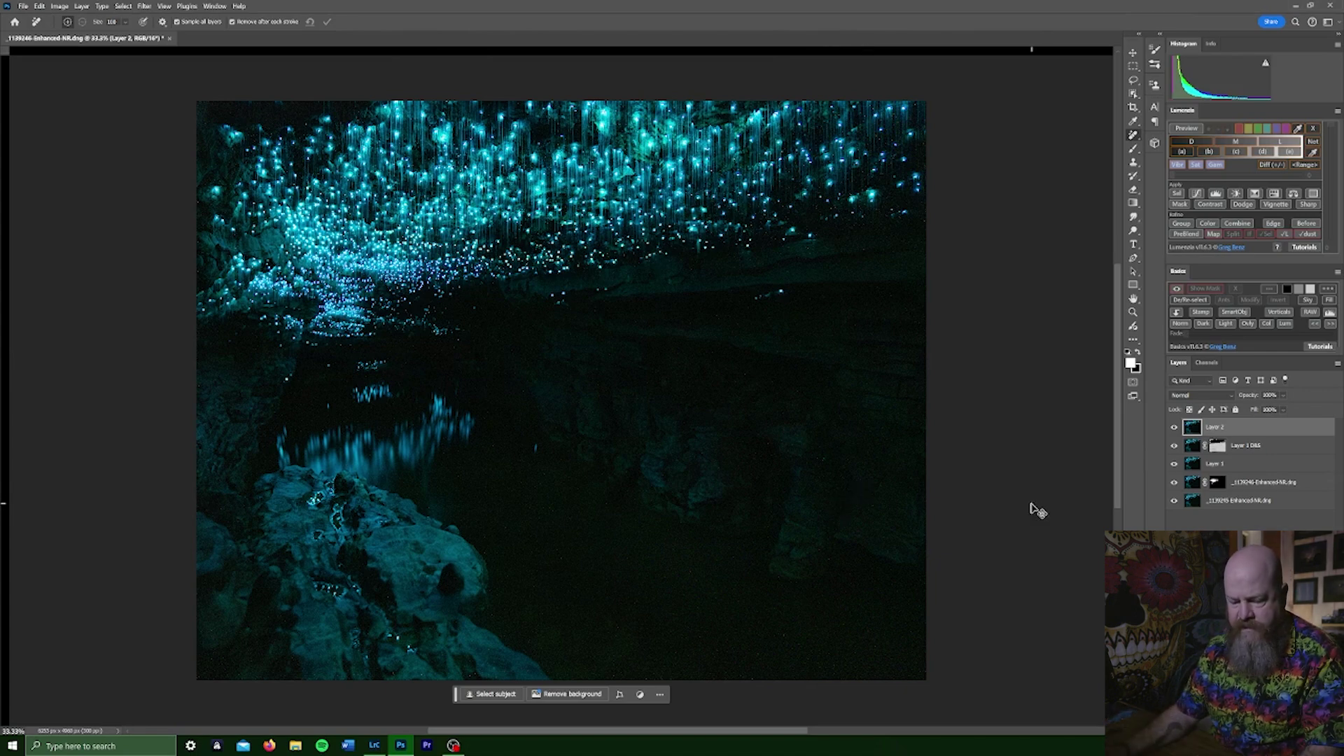
Delete the four lower layers so only Layer 2 remains, and save back to Lightroom.
click(1298, 450)
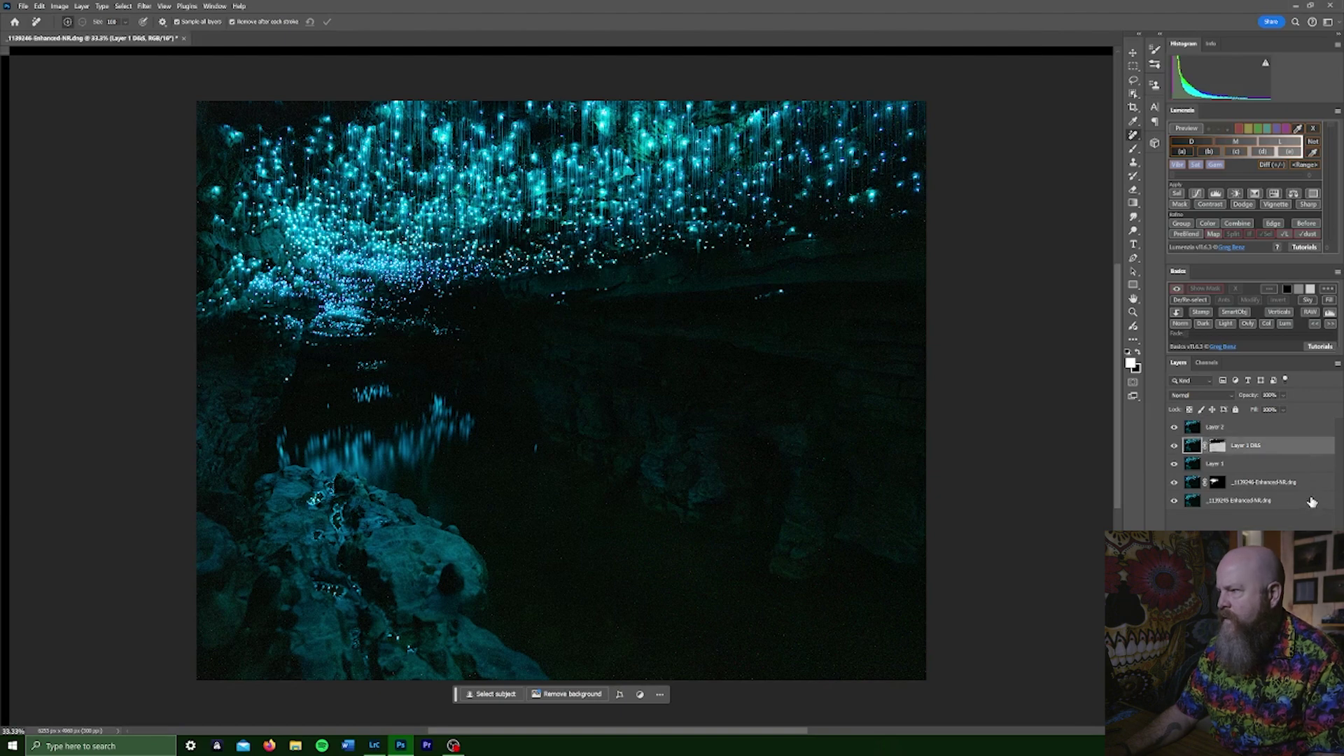
shift+click(1312, 500)
drag(1312, 499, 1309, 519)
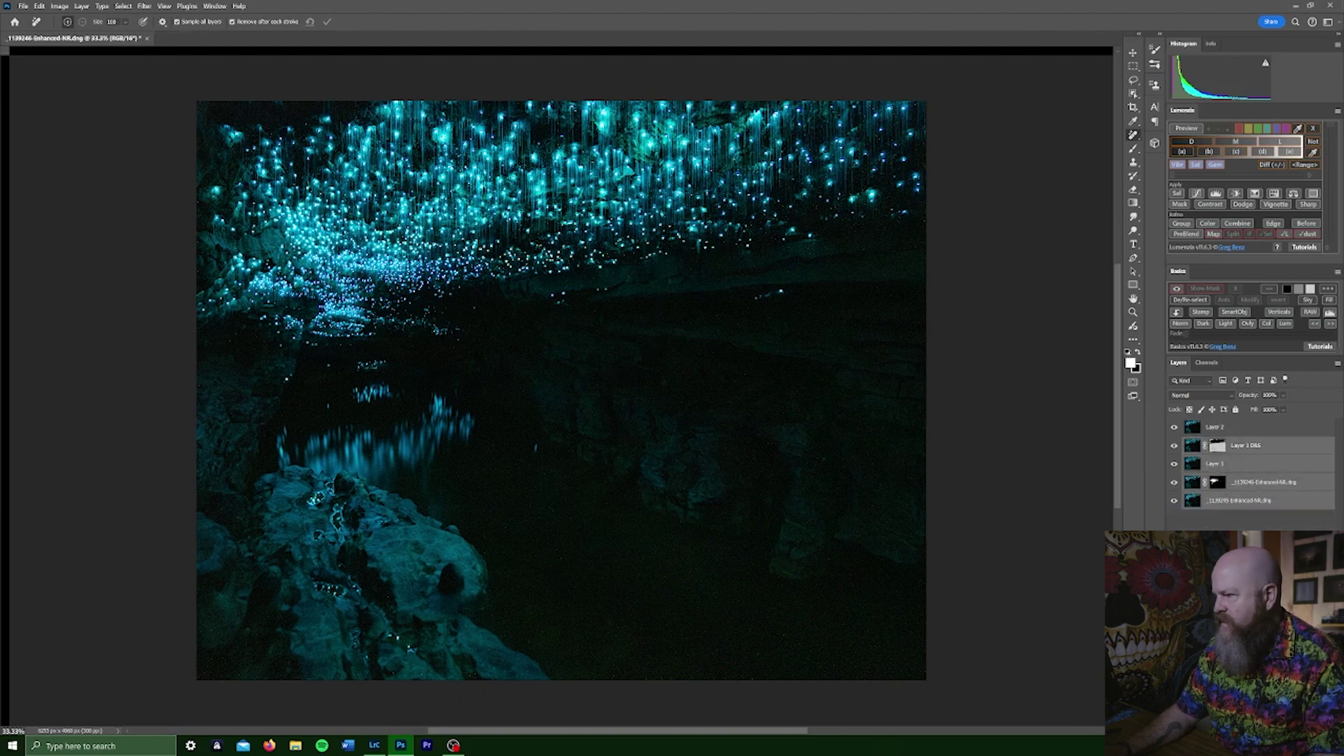
key(Delete)
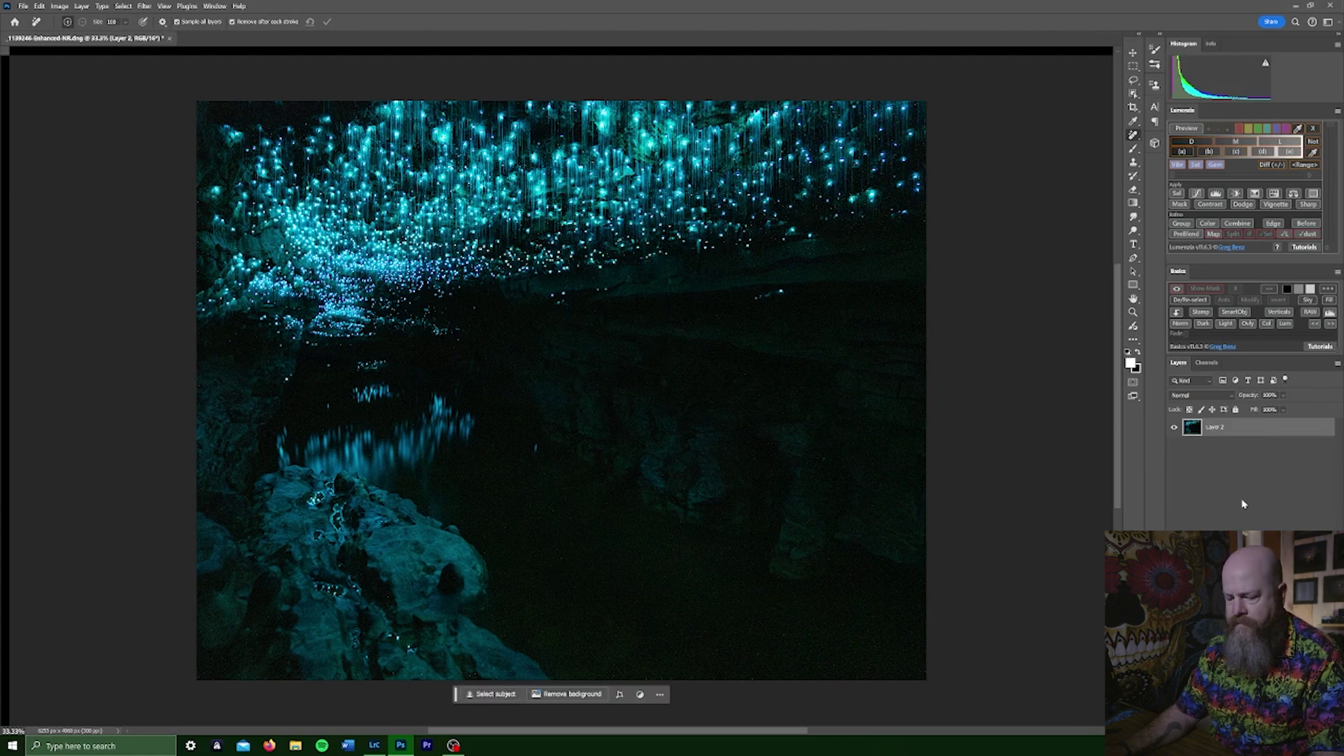
key(ctrl+s)
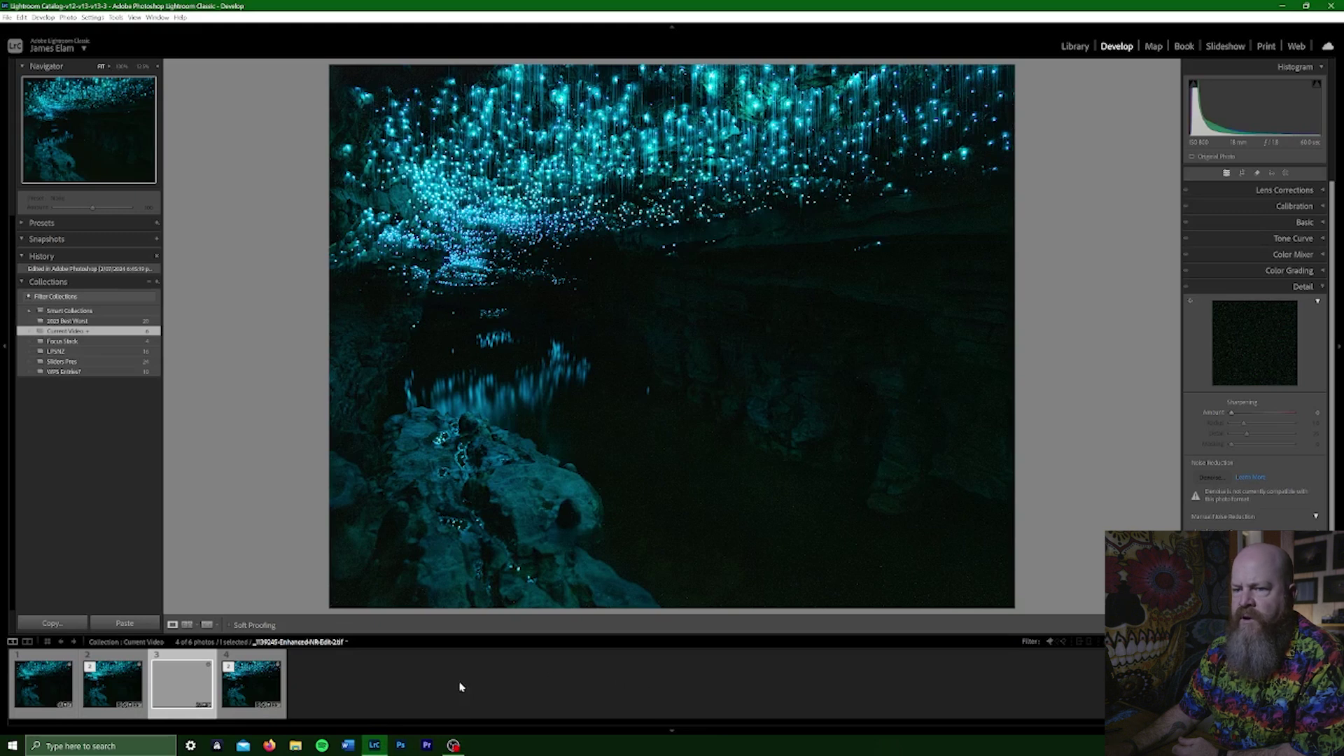
Compare the original with the Edit-2 TIFF, then move the TIFF after the original in the filmstrip.
click(253, 692)
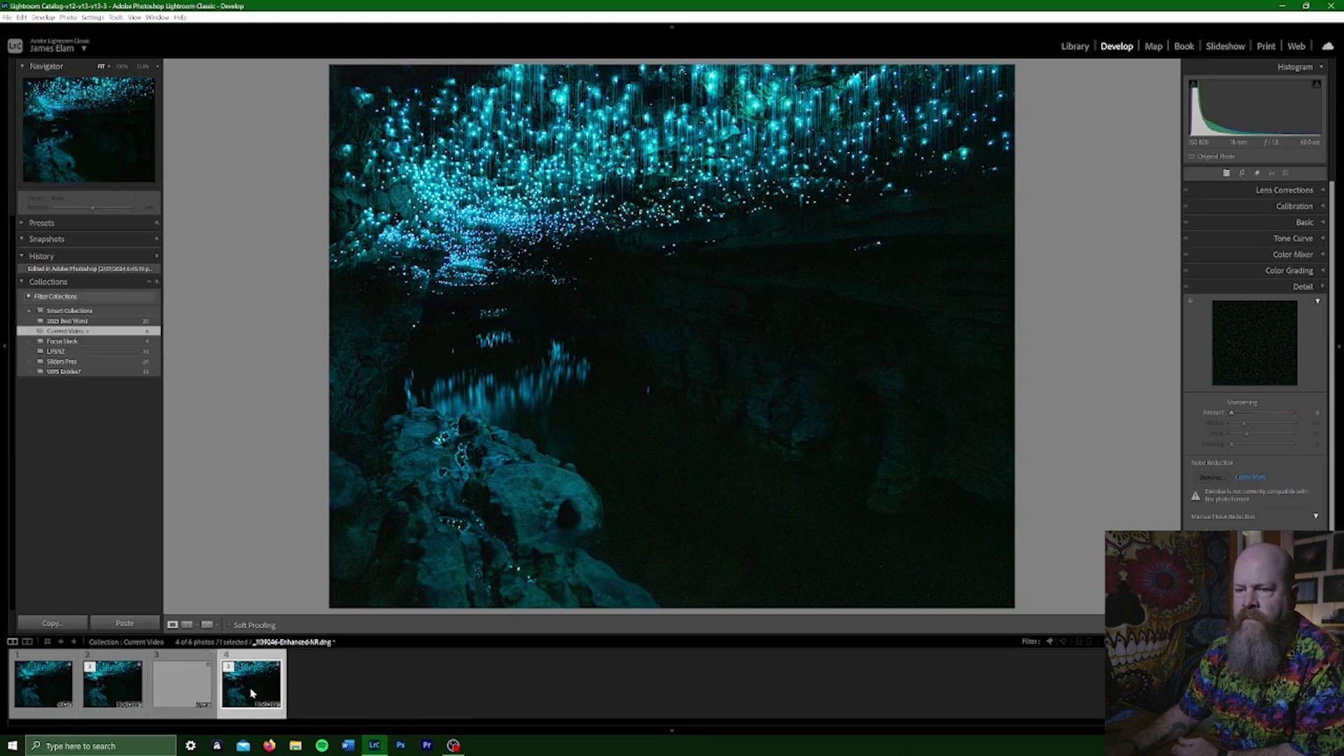
click(182, 687)
drag(182, 687, 295, 689)
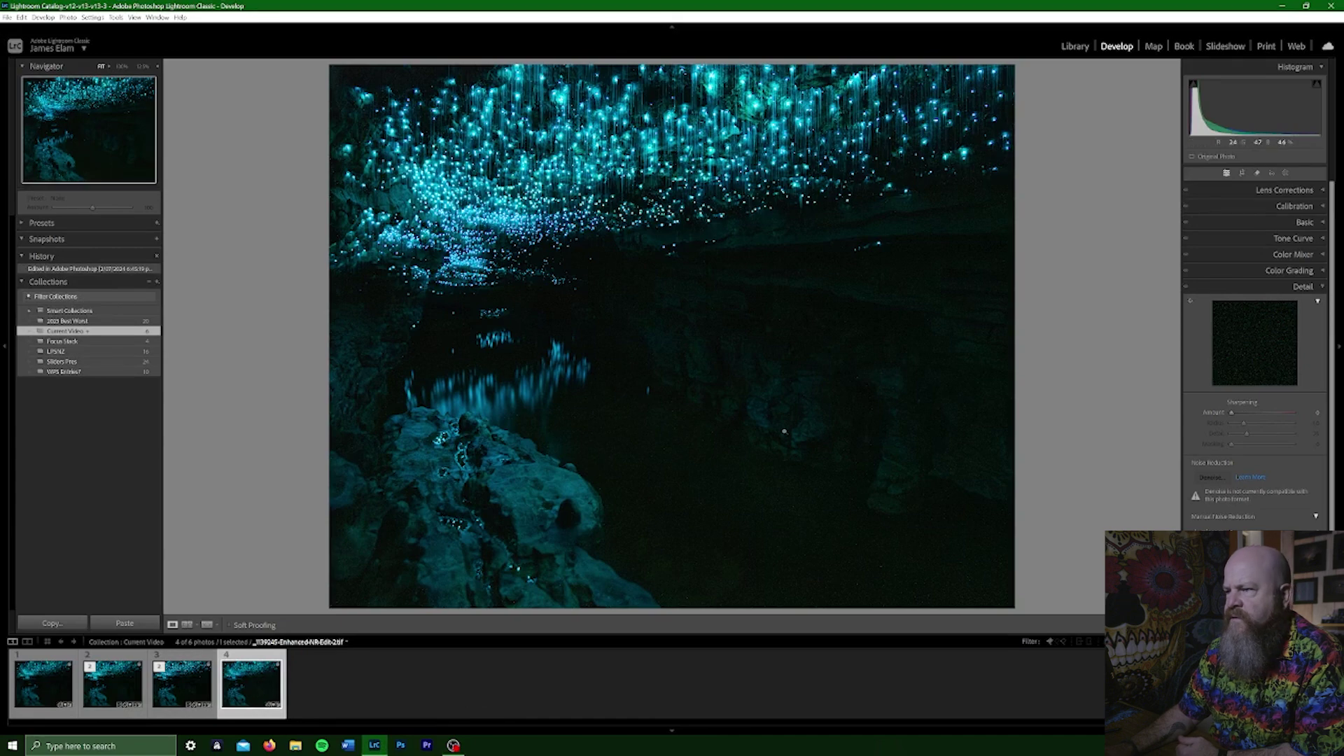